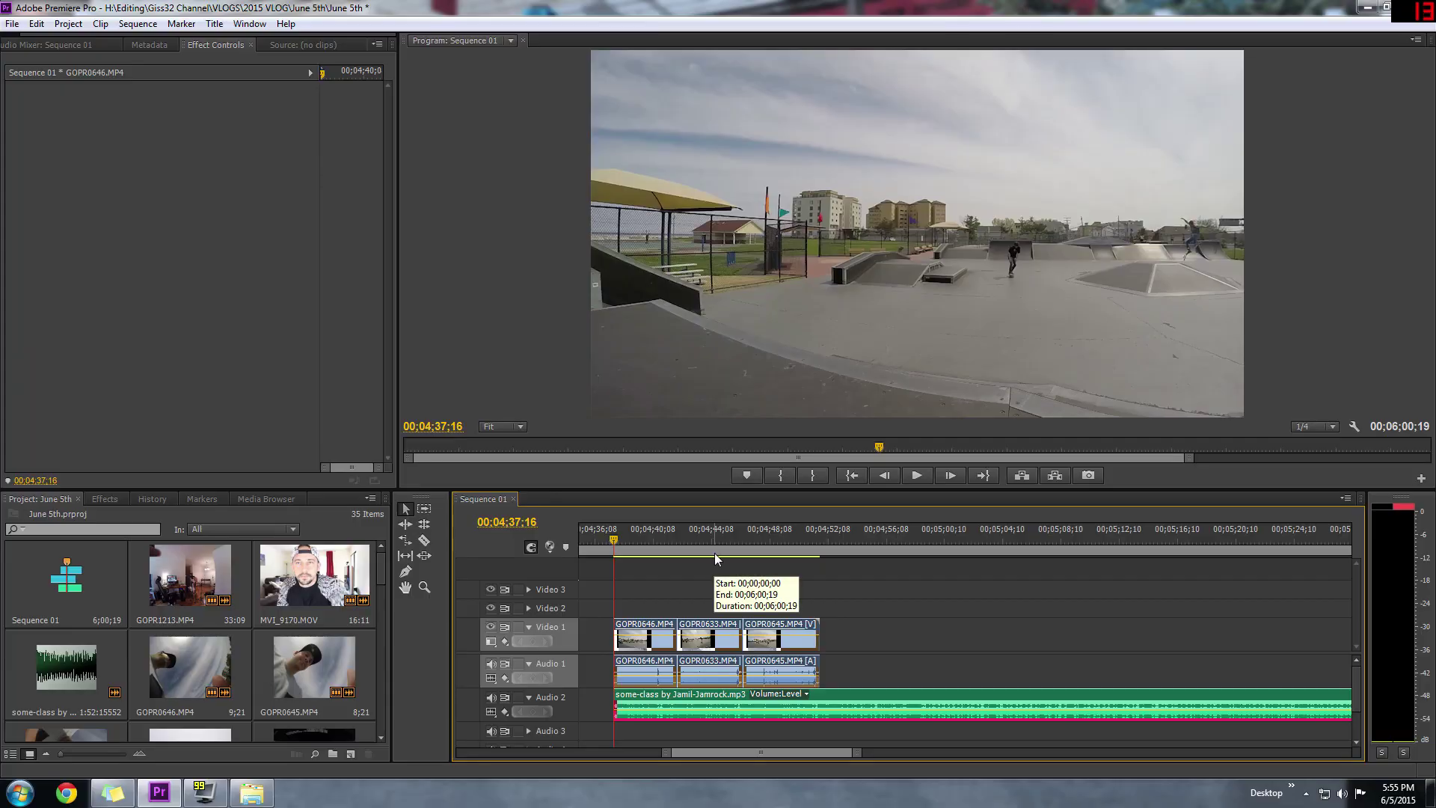
# Play and scrub the sequence, then step frame by frame to park the playhead at 00;04;38;08.
pyautogui.click(828, 601)
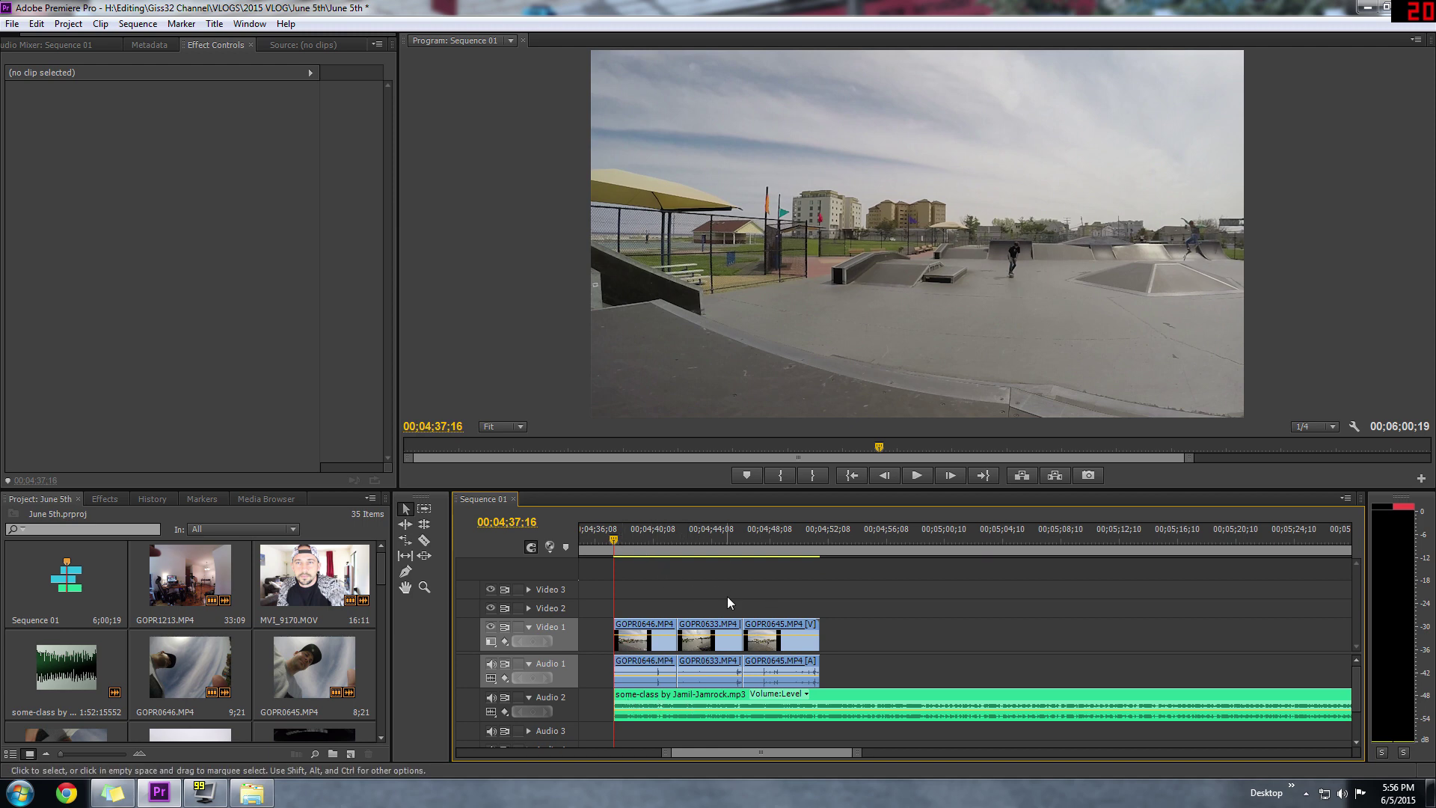
pyautogui.press('space')
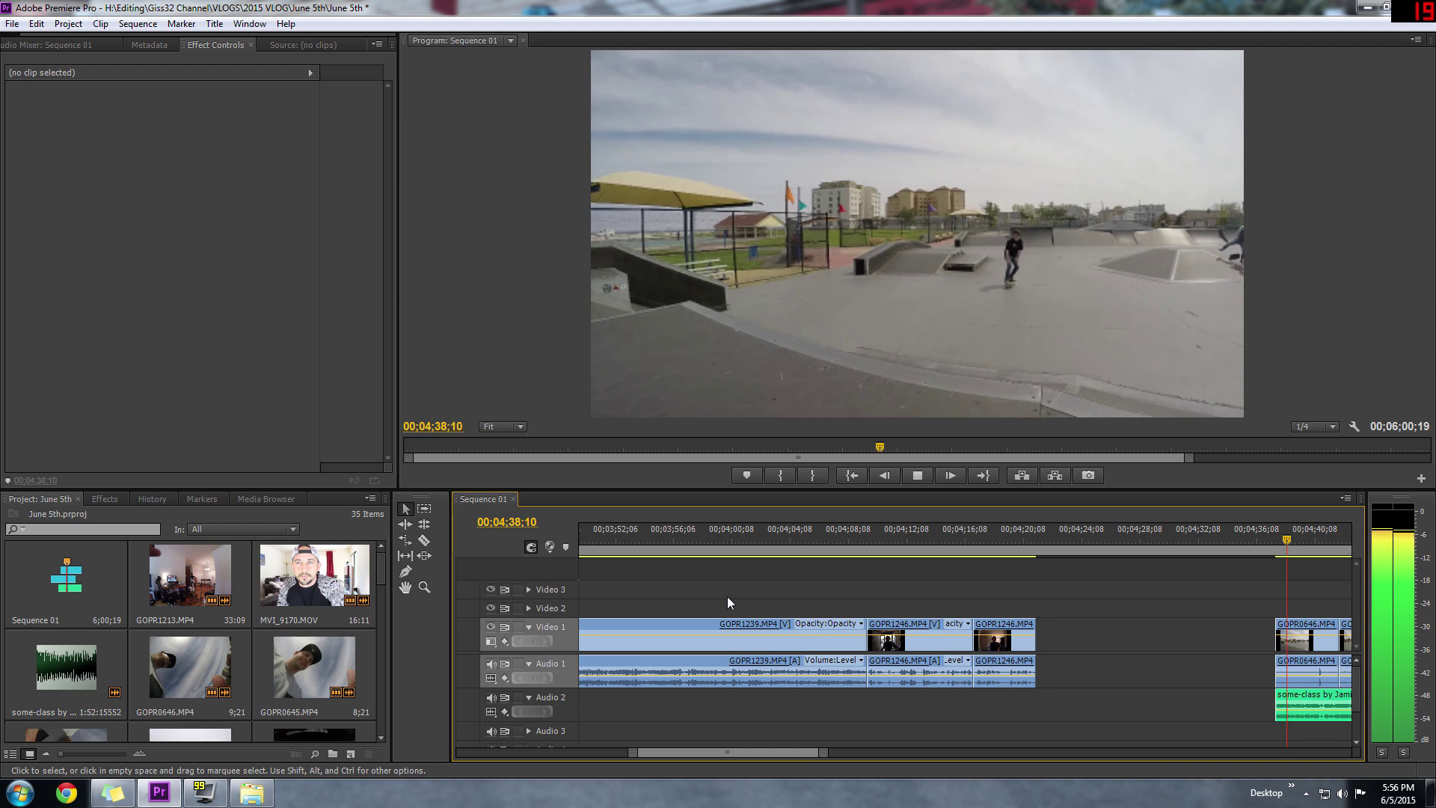
pyautogui.press('space')
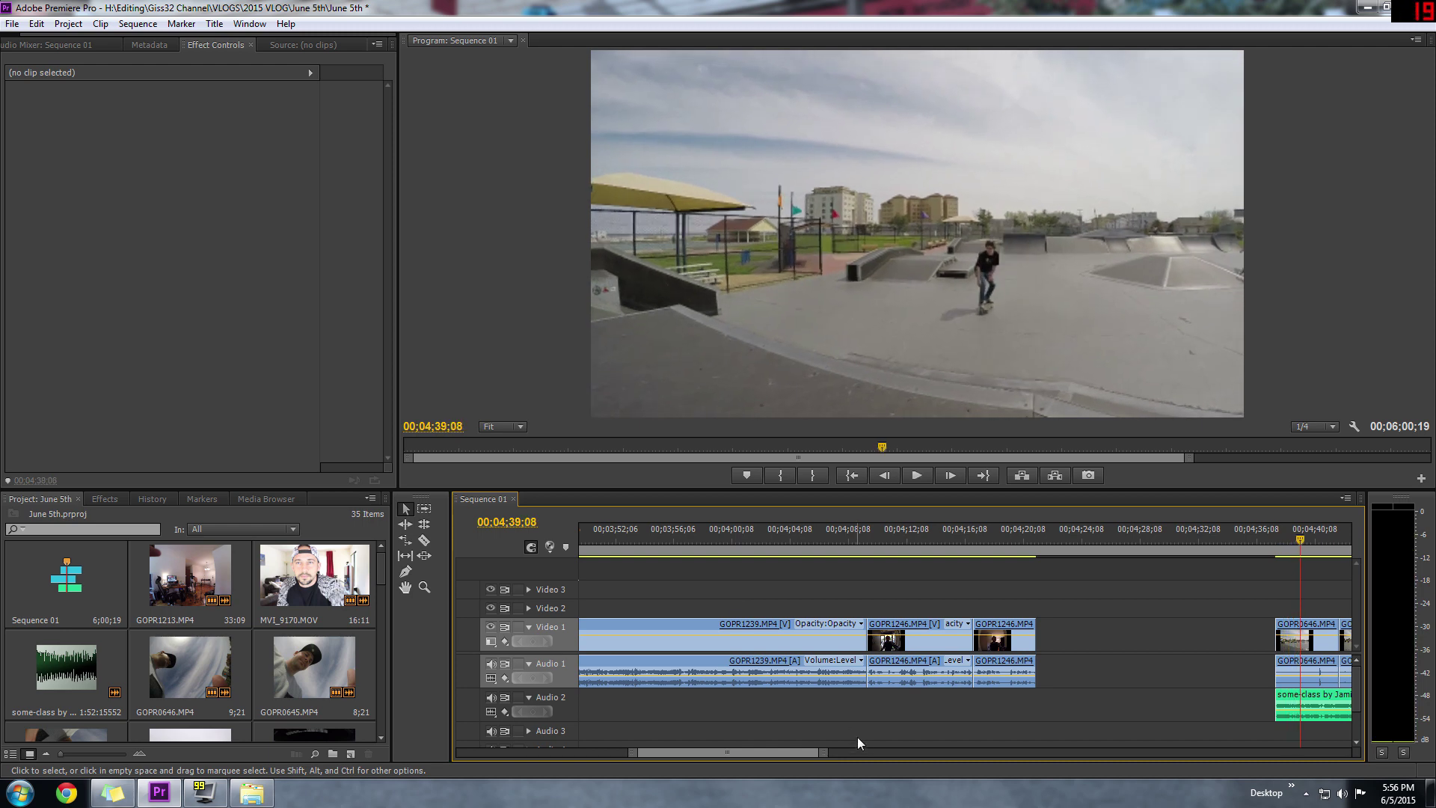
pyautogui.moveTo(825, 754); pyautogui.dragTo(785, 754)
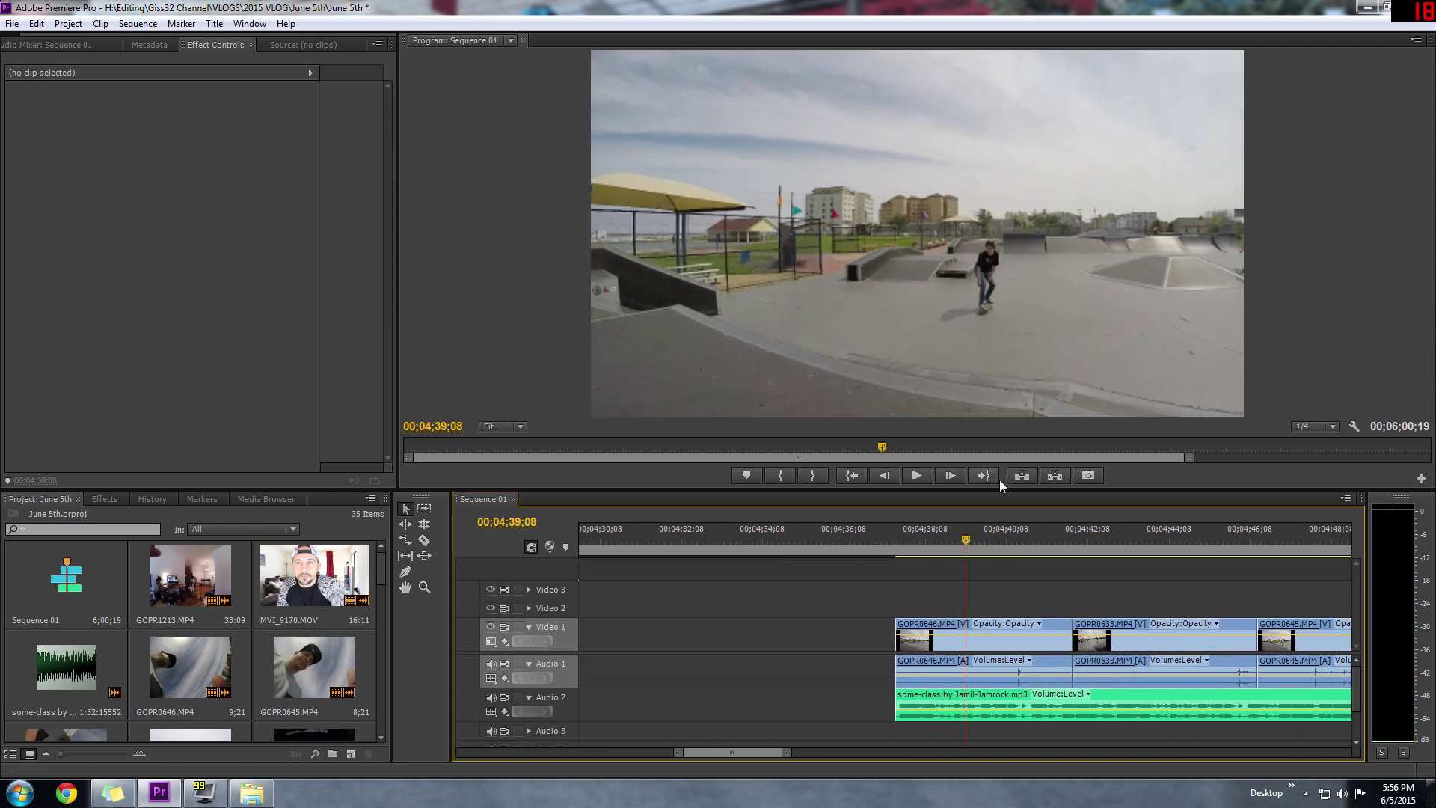
pyautogui.moveTo(965, 546); pyautogui.dragTo(898, 540)
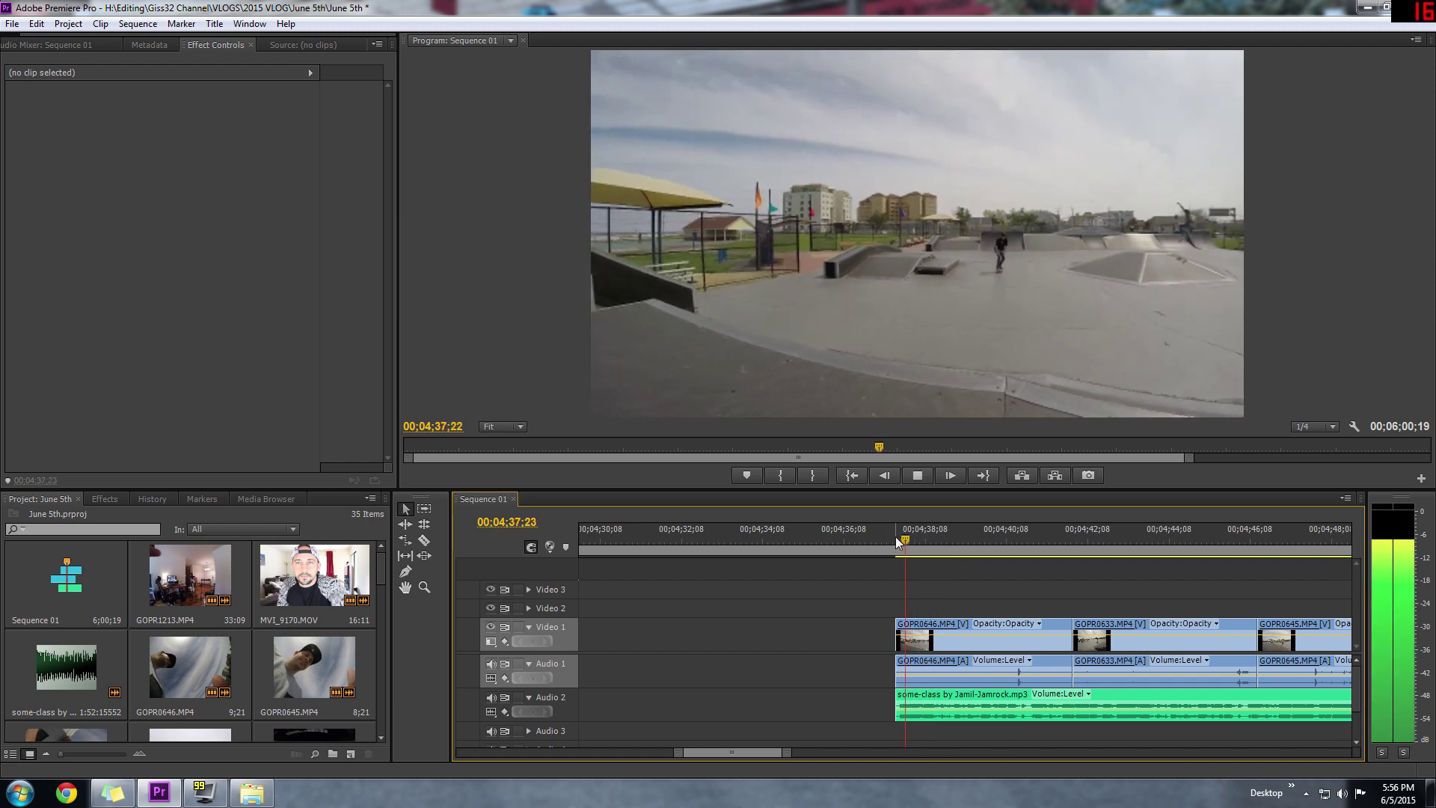
pyautogui.press('space')
pyautogui.press('Right')
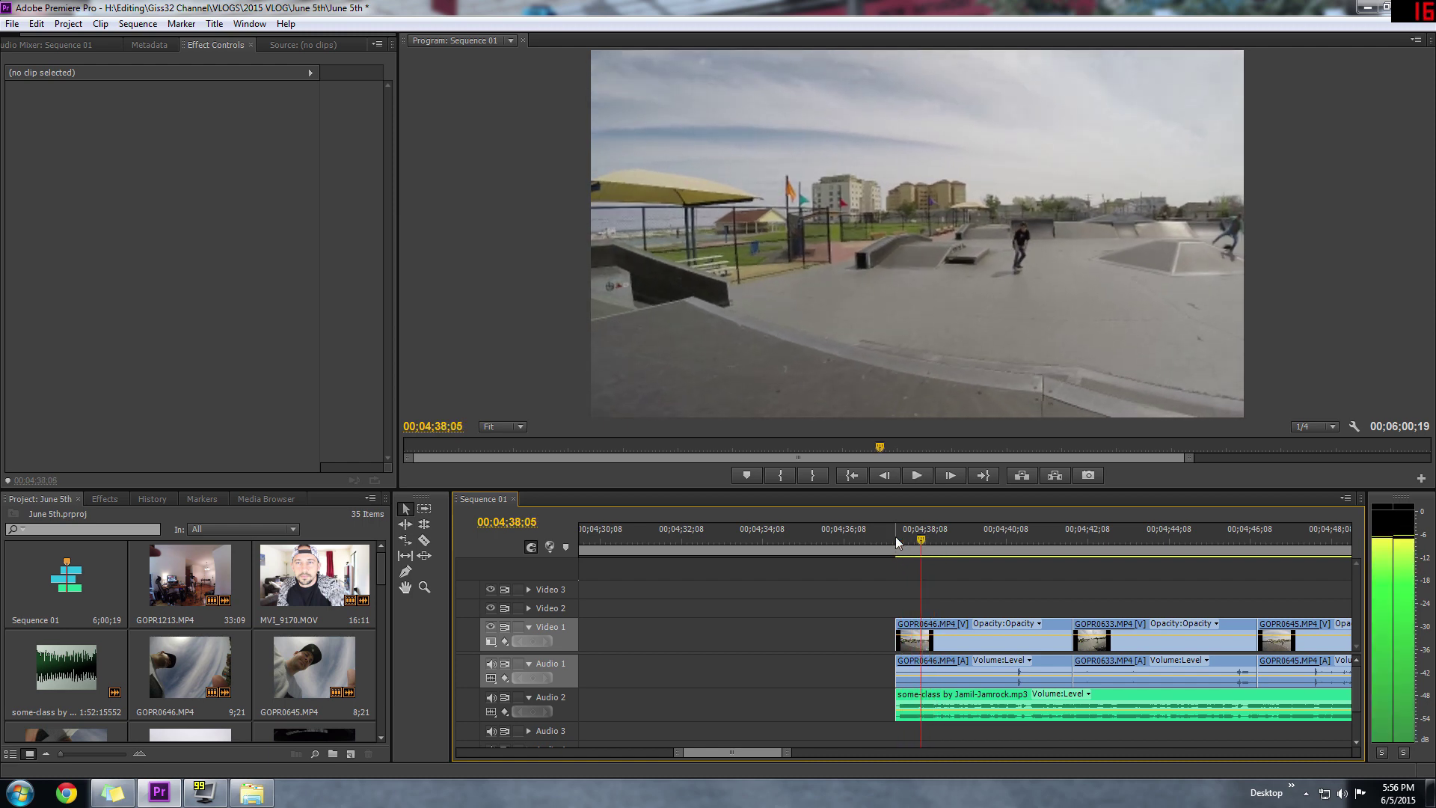
pyautogui.press('Left')
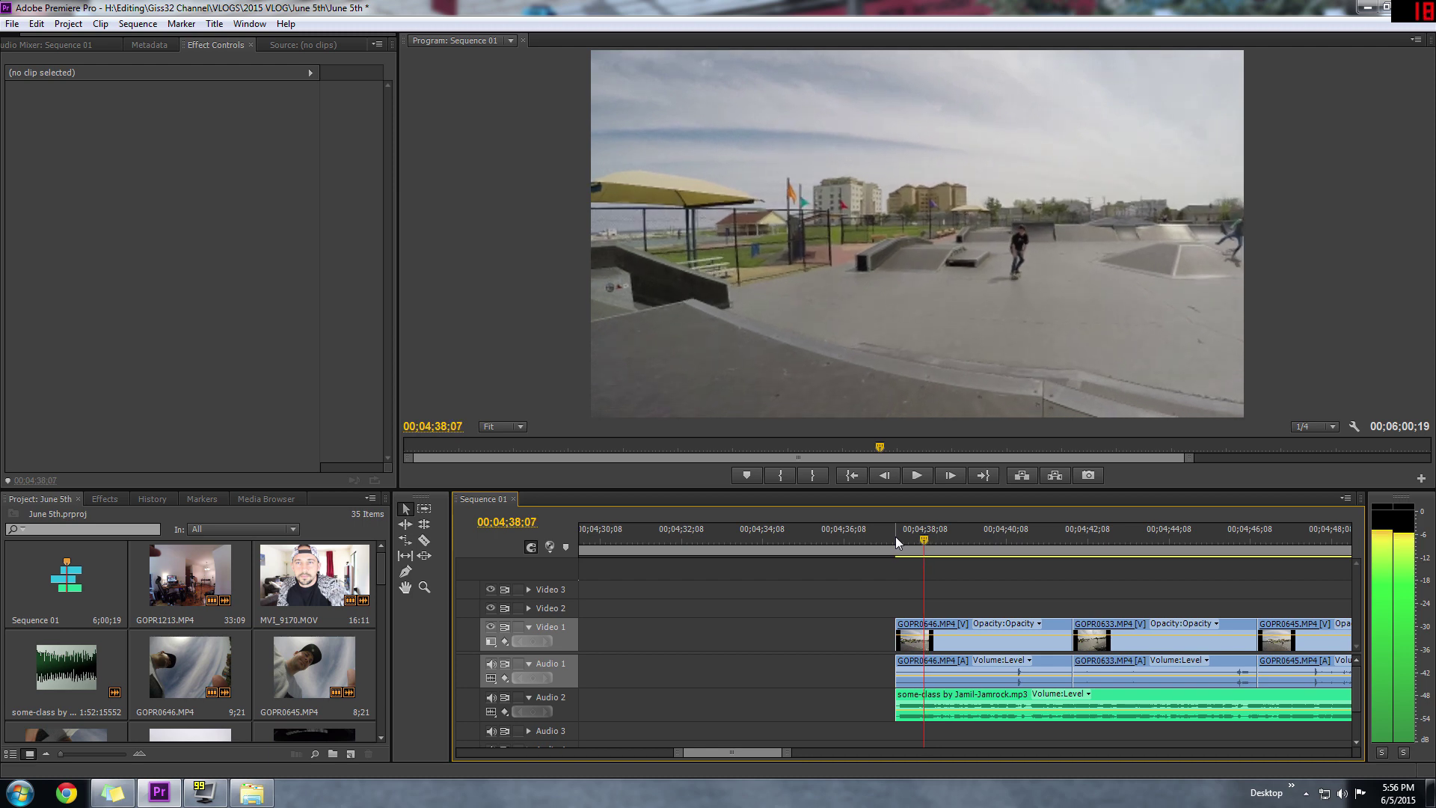
pyautogui.moveTo(786, 752); pyautogui.dragTo(740, 752)
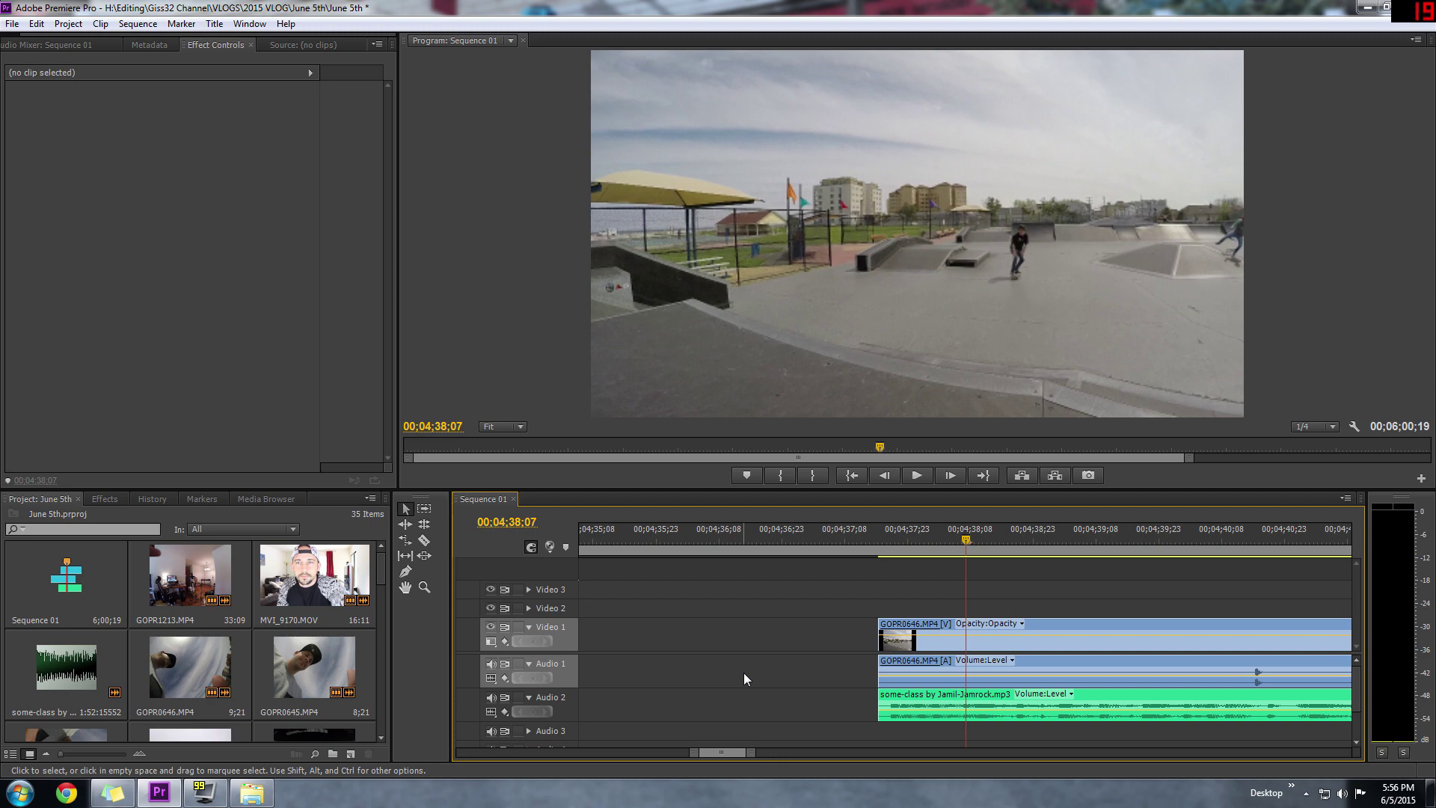
pyautogui.press('Right')
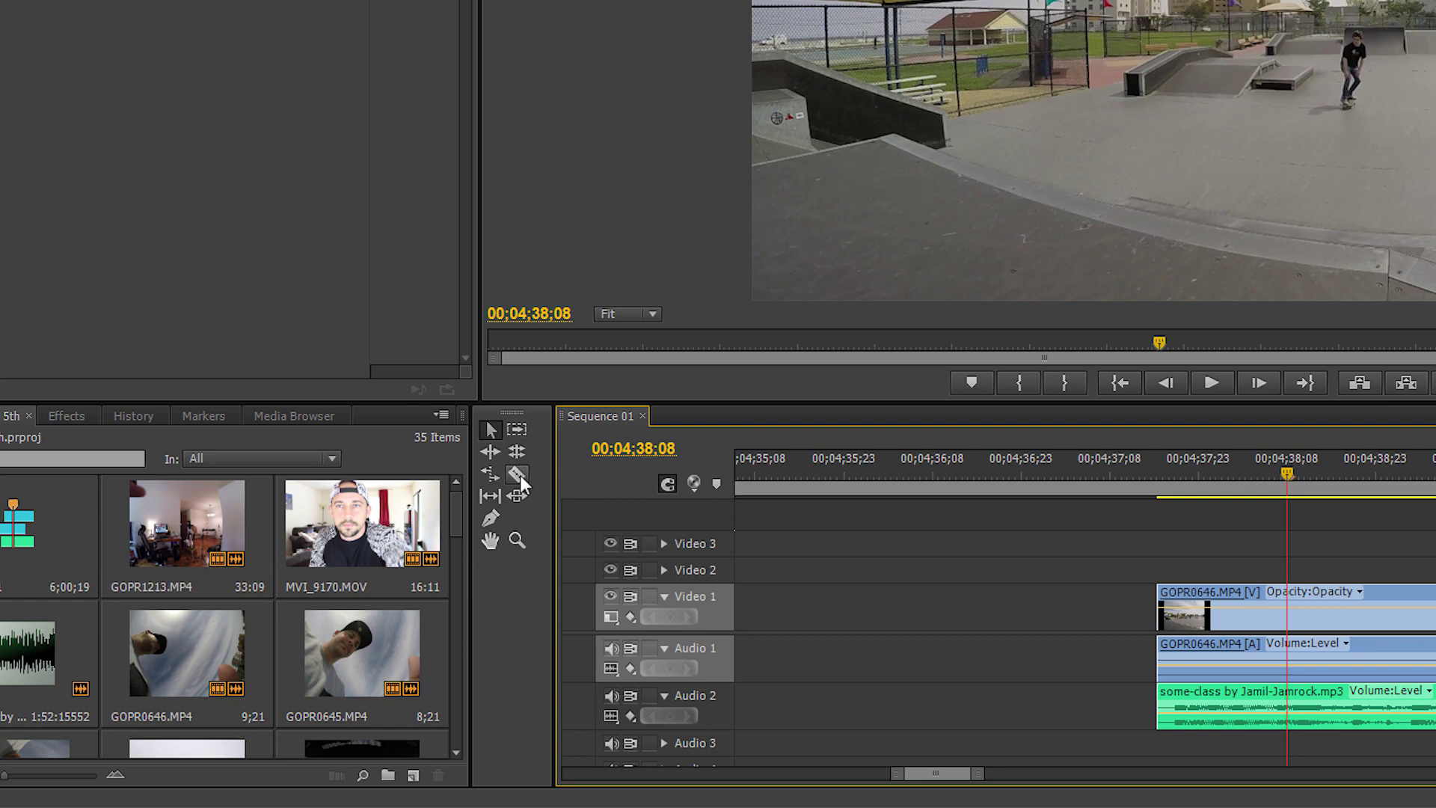
# Razor-cut GOPR0646 at the playhead (00;04;38;08) and return to the Selection tool.
pyautogui.click(519, 474)
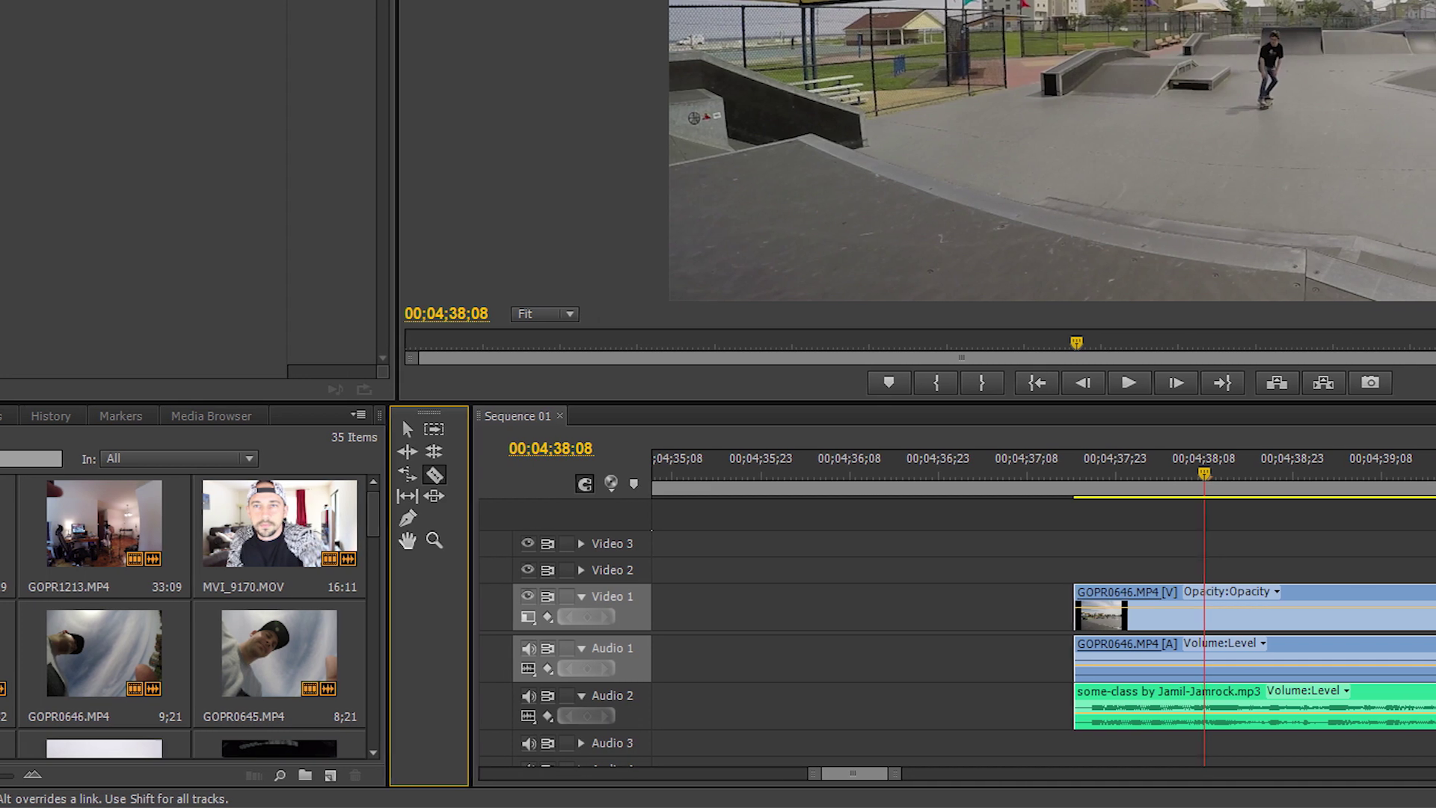
pyautogui.click(1204, 609)
pyautogui.click(299, 429)
# Zoom the timeline out and move the playhead to the airborne skater frame near 04;39;10.
pyautogui.moveTo(1097, 492); pyautogui.dragTo(1096, 491)
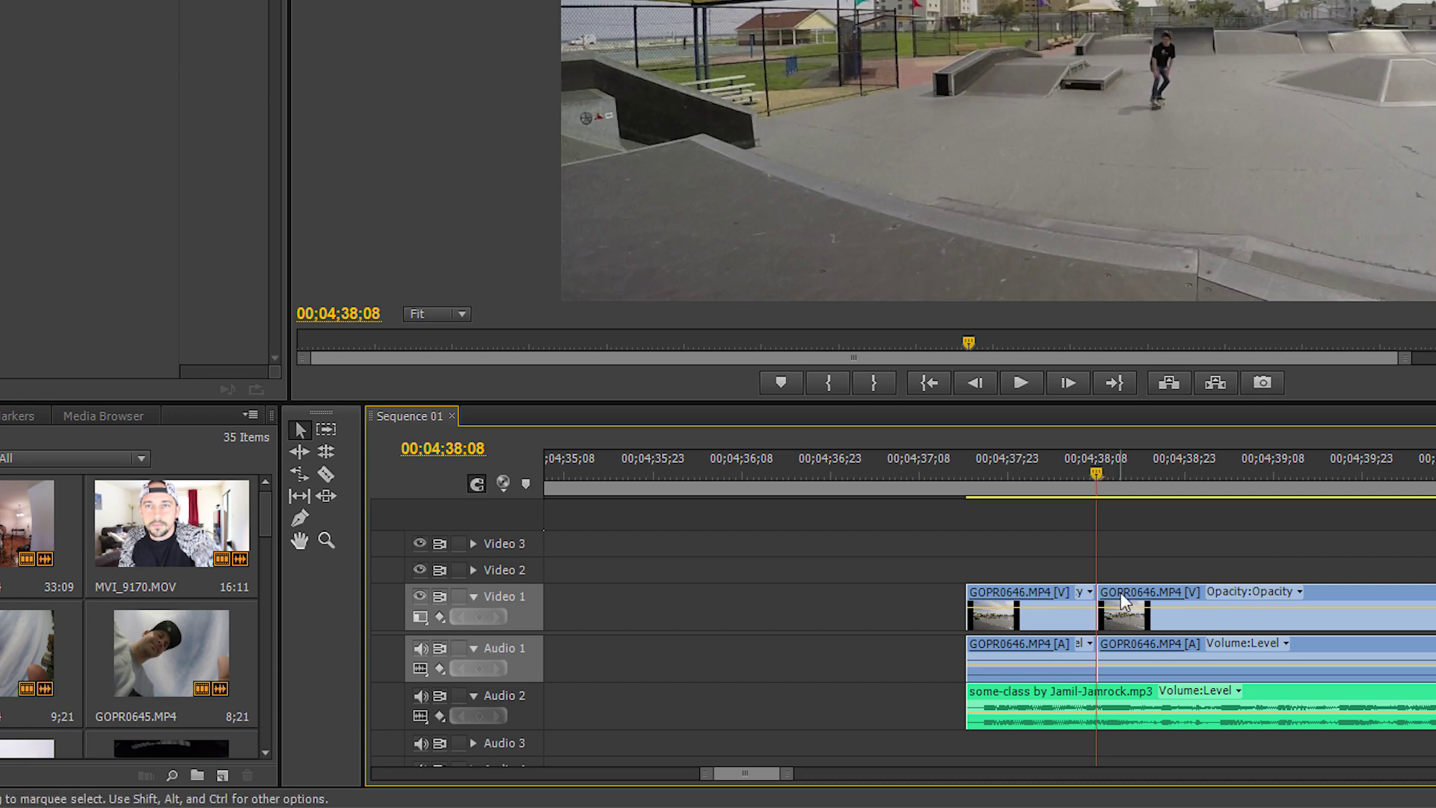
pyautogui.moveTo(784, 772); pyautogui.dragTo(811, 775)
pyautogui.click(1085, 480)
pyautogui.moveTo(1088, 485); pyautogui.dragTo(1185, 500)
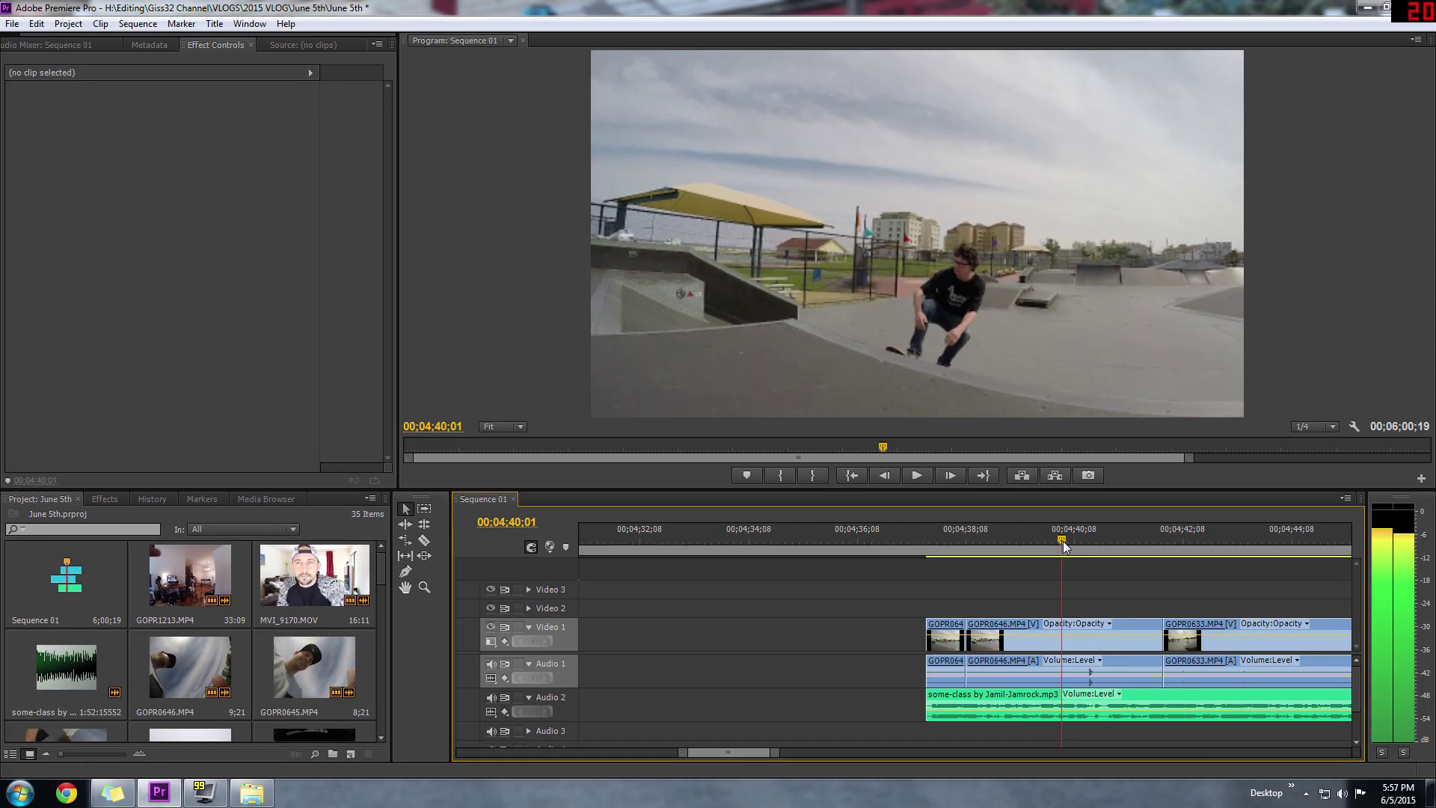
pyautogui.moveTo(1065, 547); pyautogui.dragTo(1042, 544)
pyautogui.moveTo(966, 636)
pyautogui.mouseDown()
pyautogui.moveTo(1040, 658)
pyautogui.moveTo(967, 658)
pyautogui.mouseUp()
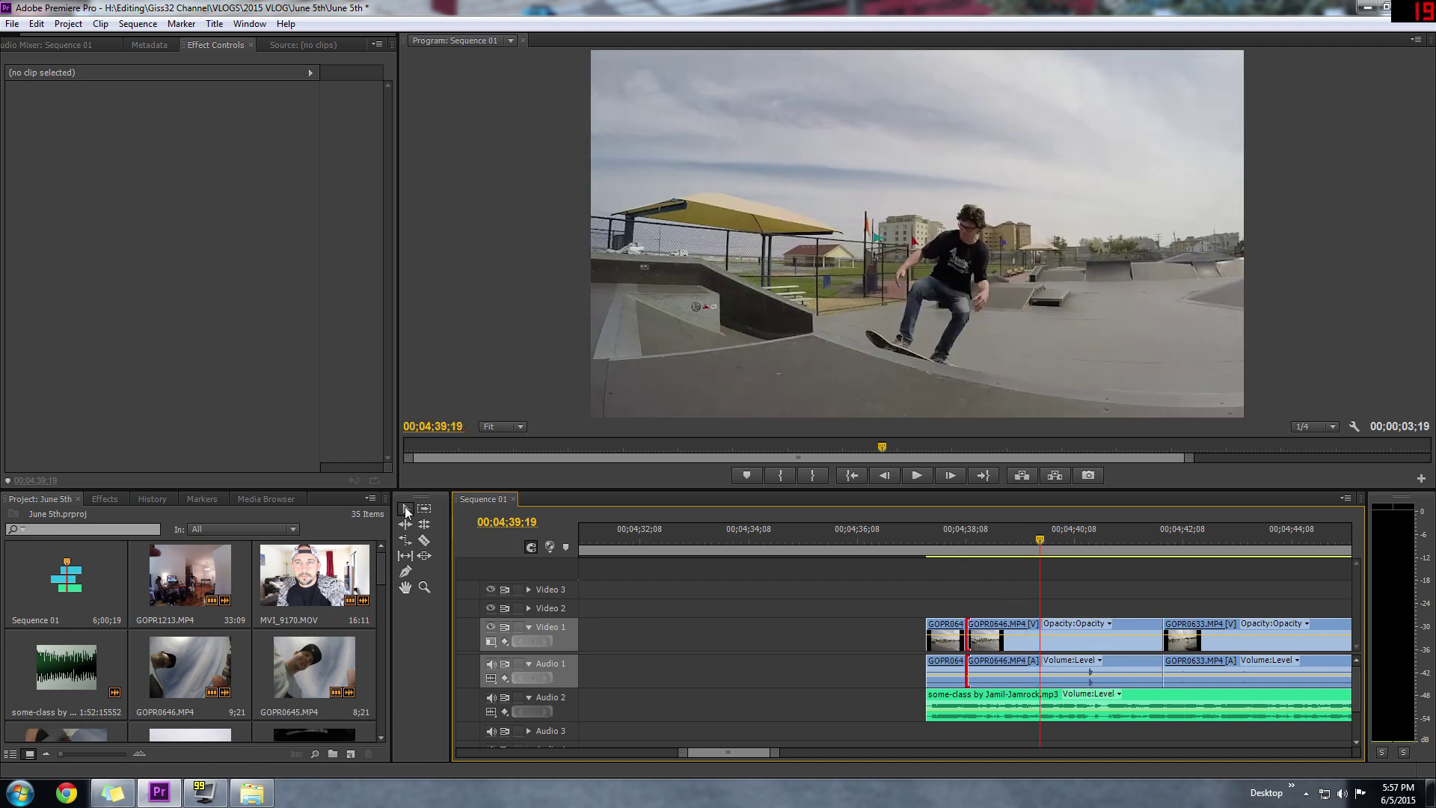
# Trim the second GOPR0646 piece's start to the playhead, ripple-delete the gap, then return to 04;37;29.
pyautogui.click(405, 510)
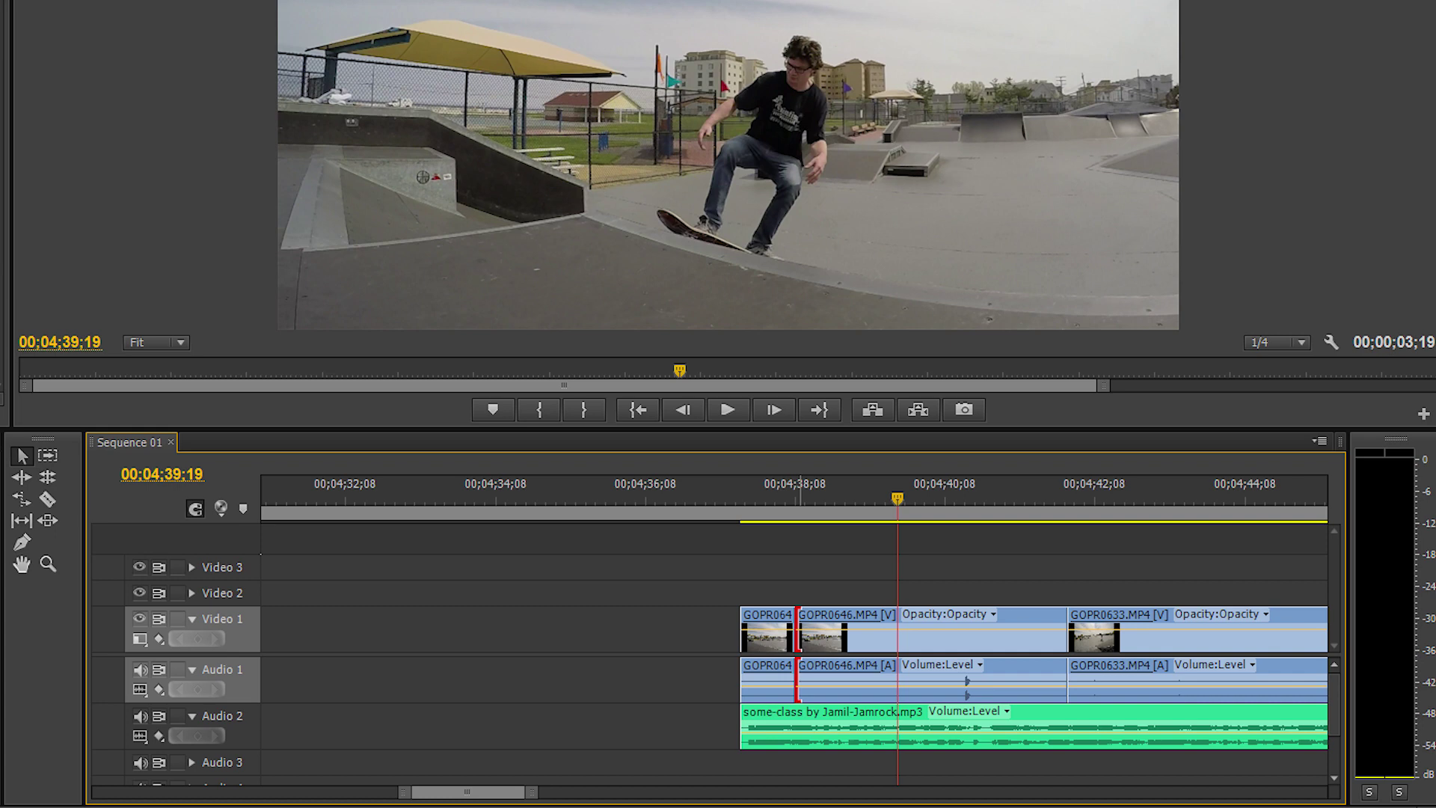
pyautogui.moveTo(798, 636); pyautogui.dragTo(825, 613)
pyautogui.click(925, 629)
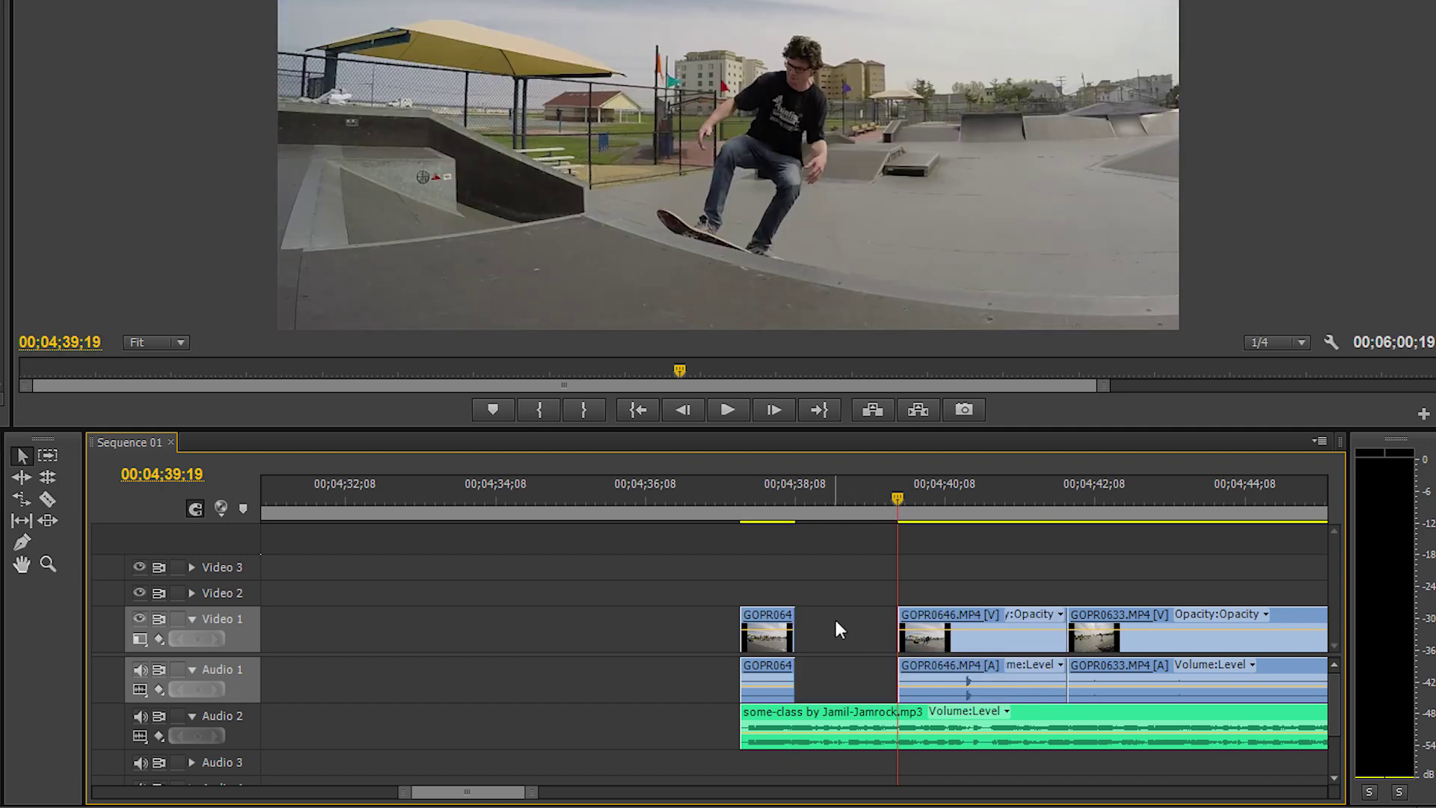
pyautogui.rightClick(839, 620)
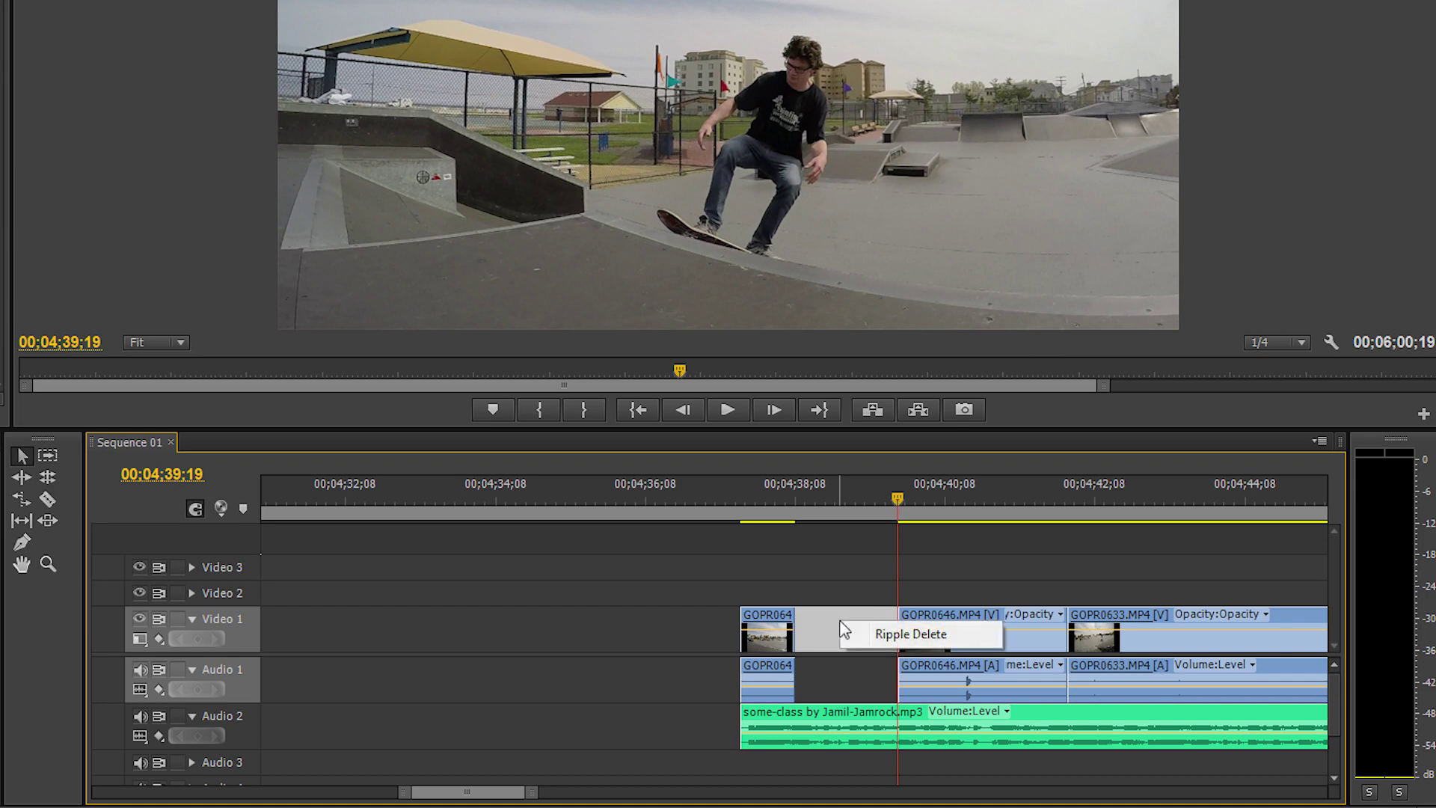
pyautogui.click(910, 634)
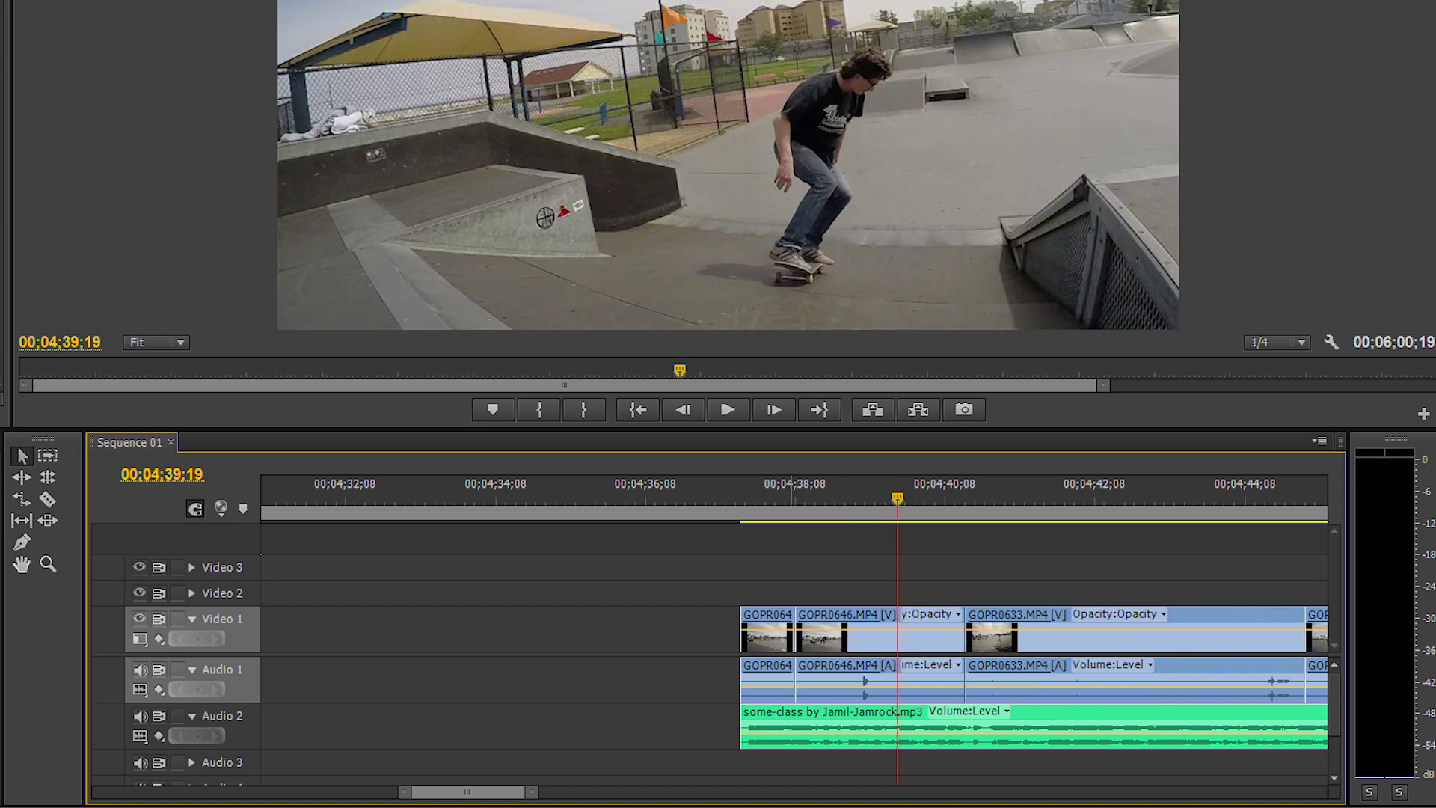
pyautogui.click(817, 508)
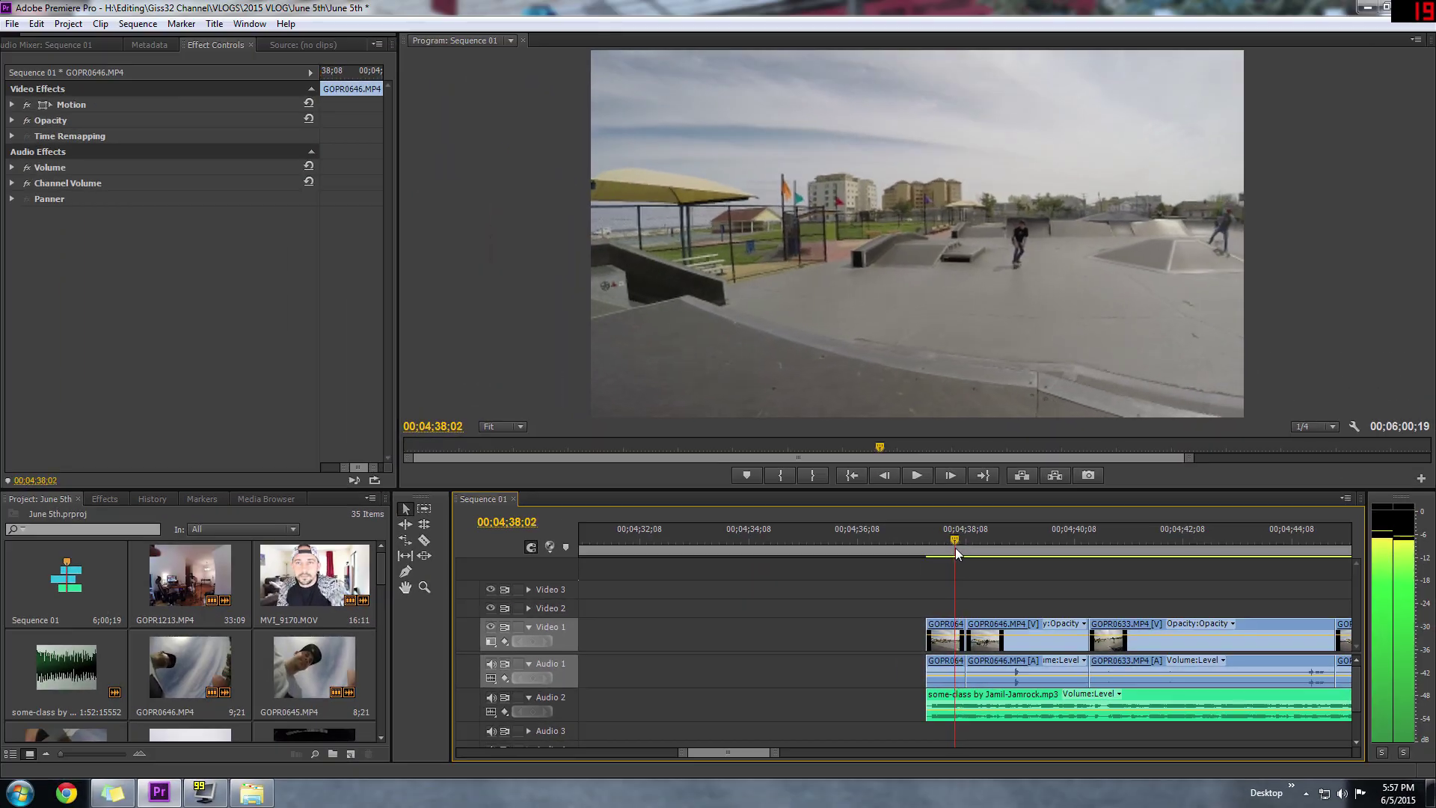
pyautogui.moveTo(957, 553); pyautogui.dragTo(952, 554)
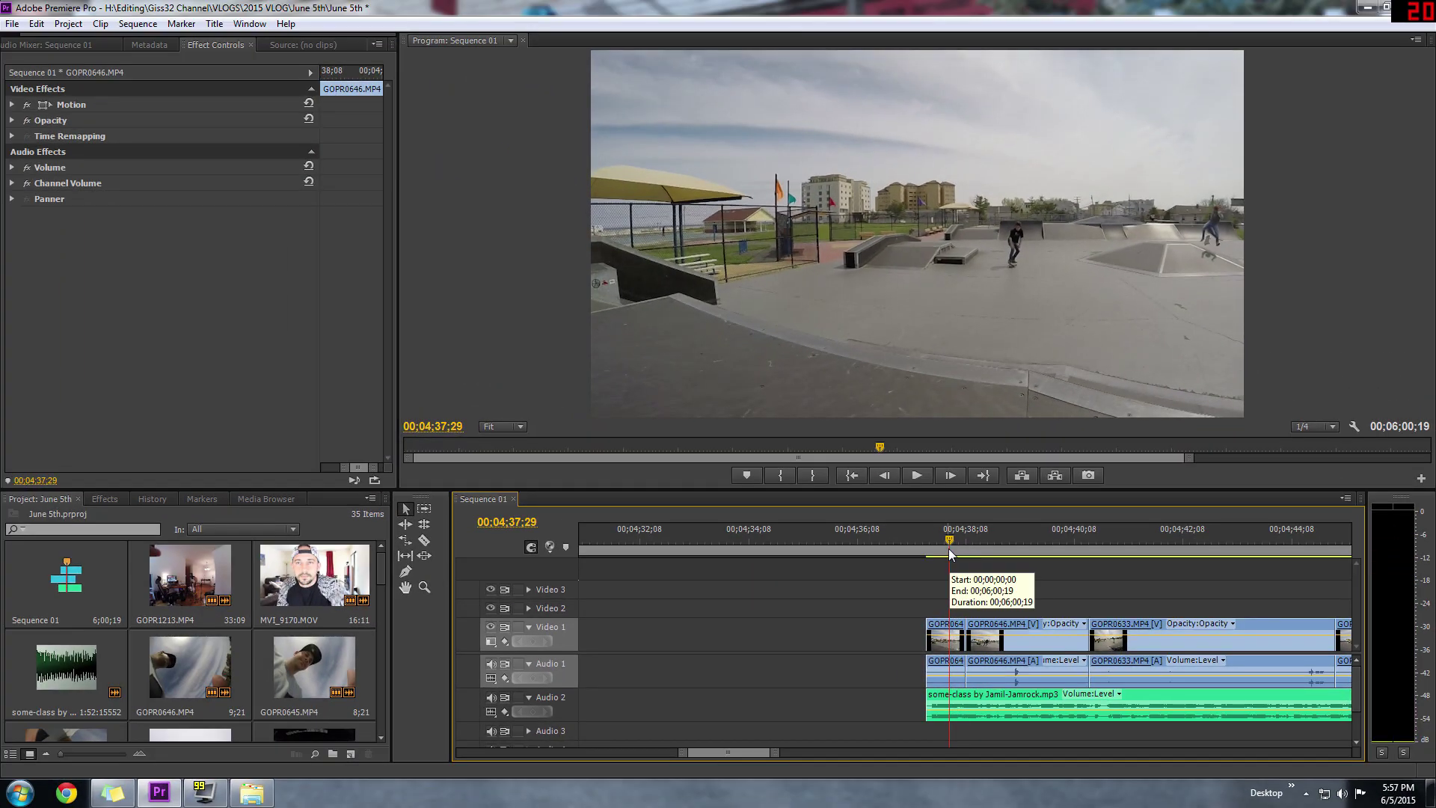
# Cut GOPR0646 at 00;04;39;18 and delete the 28-frame piece after the cut.
pyautogui.press('space')
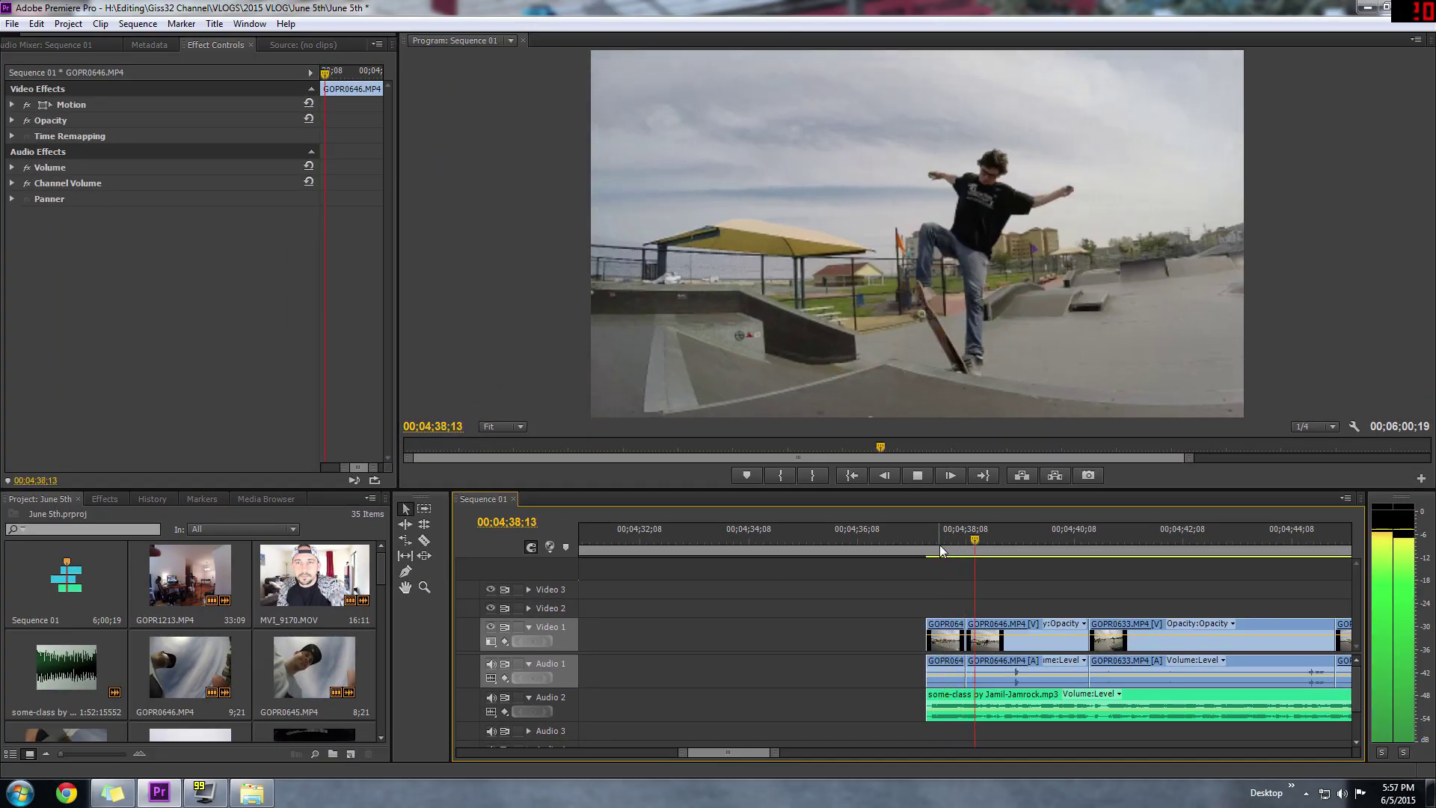
pyautogui.press('space')
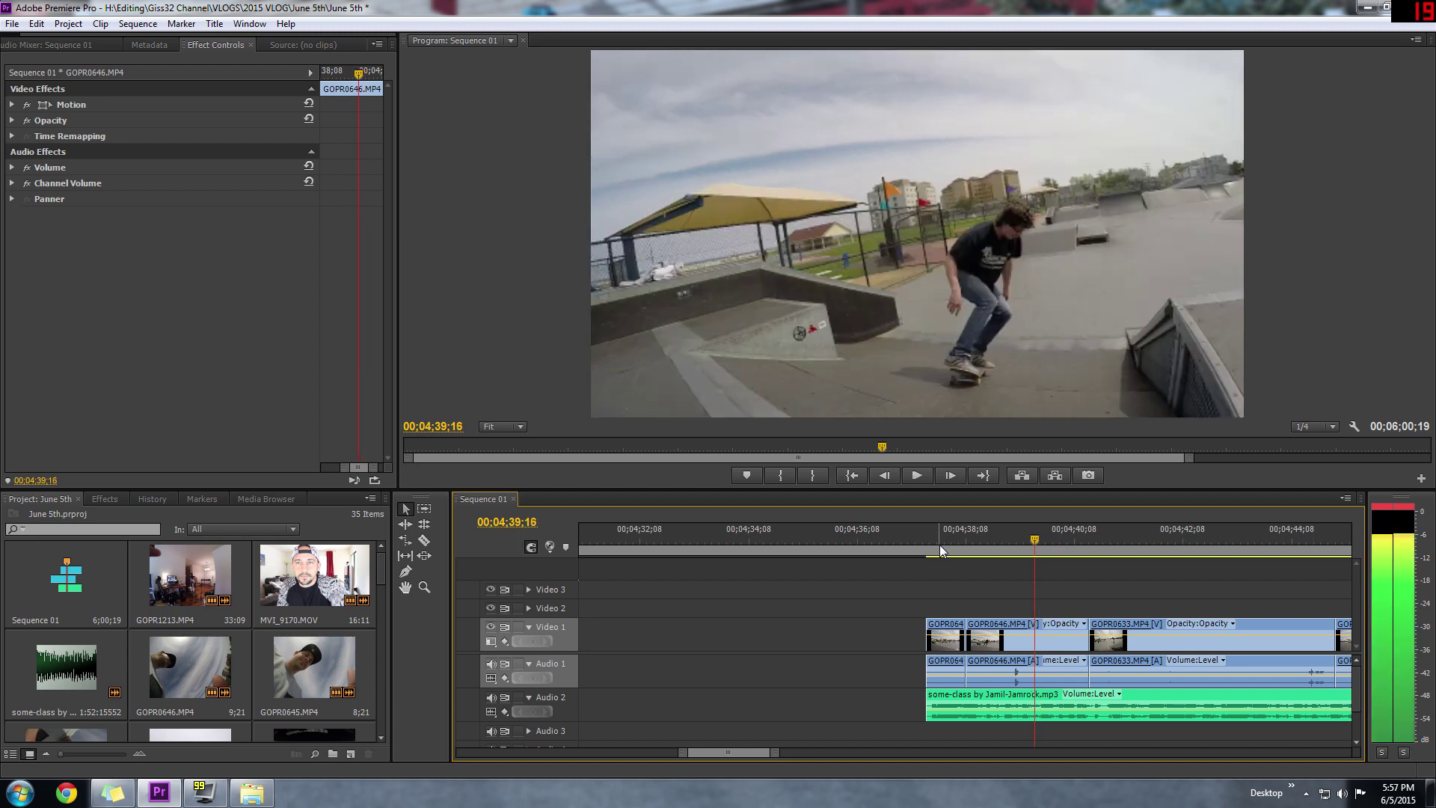
pyautogui.press('Right')
pyautogui.press('Right')
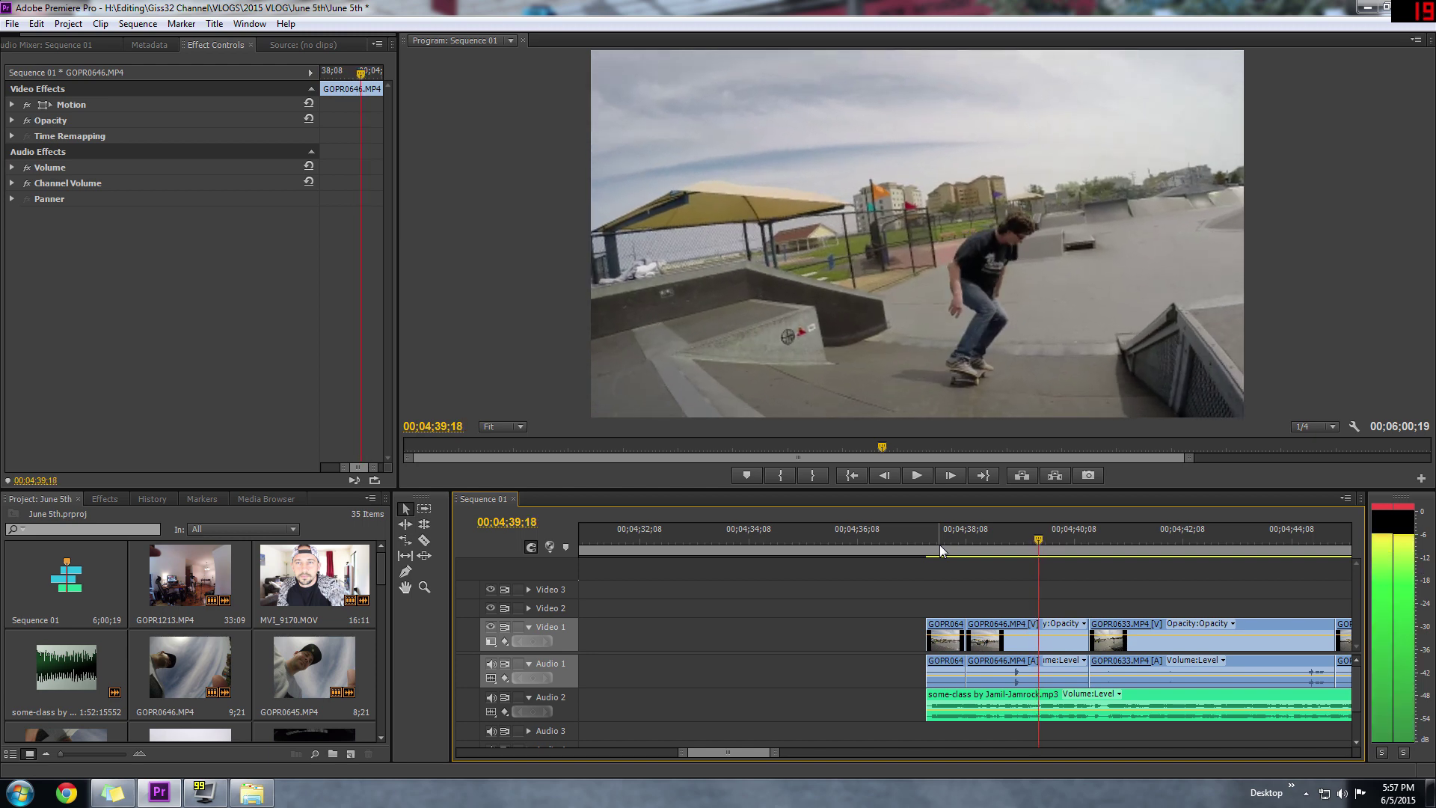
pyautogui.click(429, 544)
pyautogui.click(1038, 634)
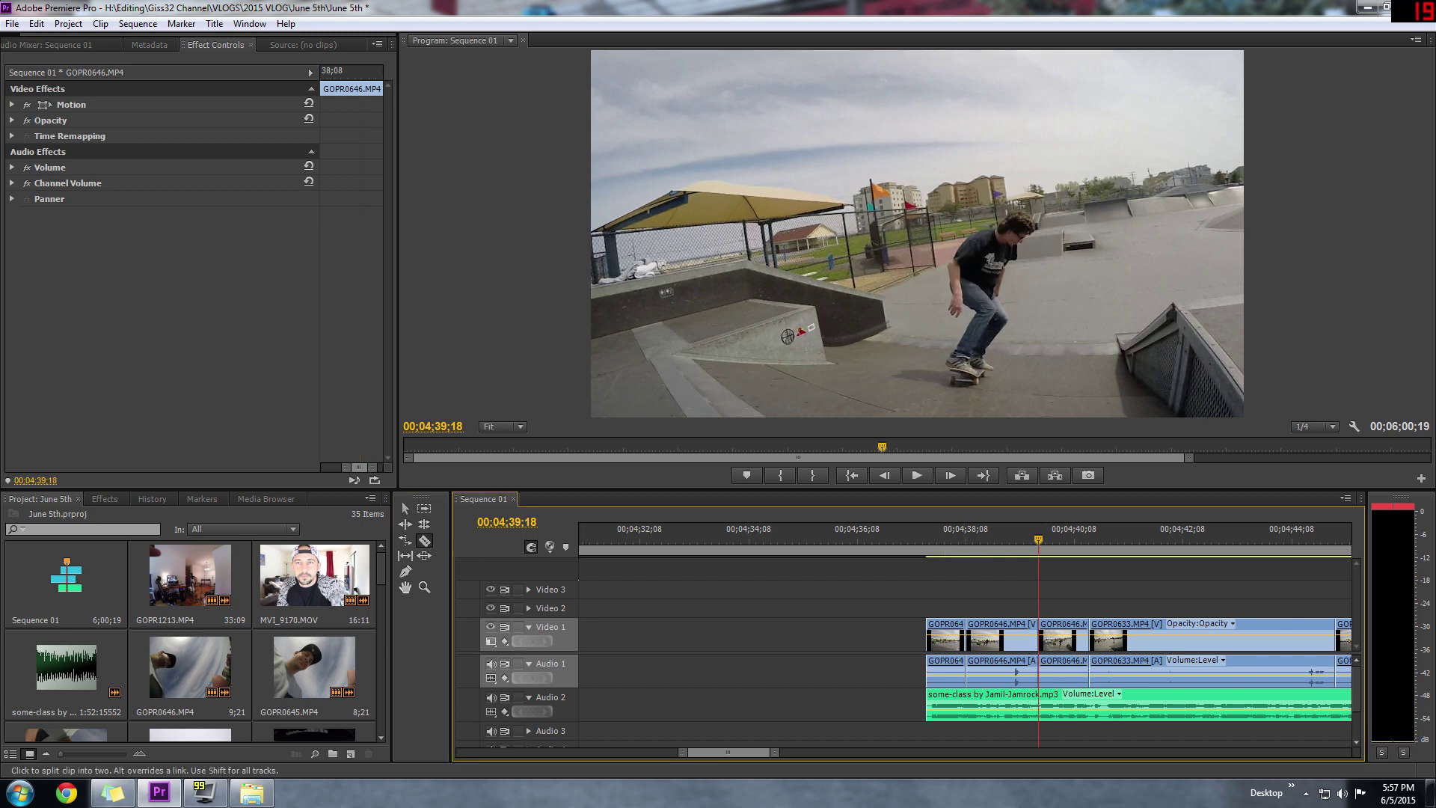
pyautogui.click(404, 508)
pyautogui.click(1063, 632)
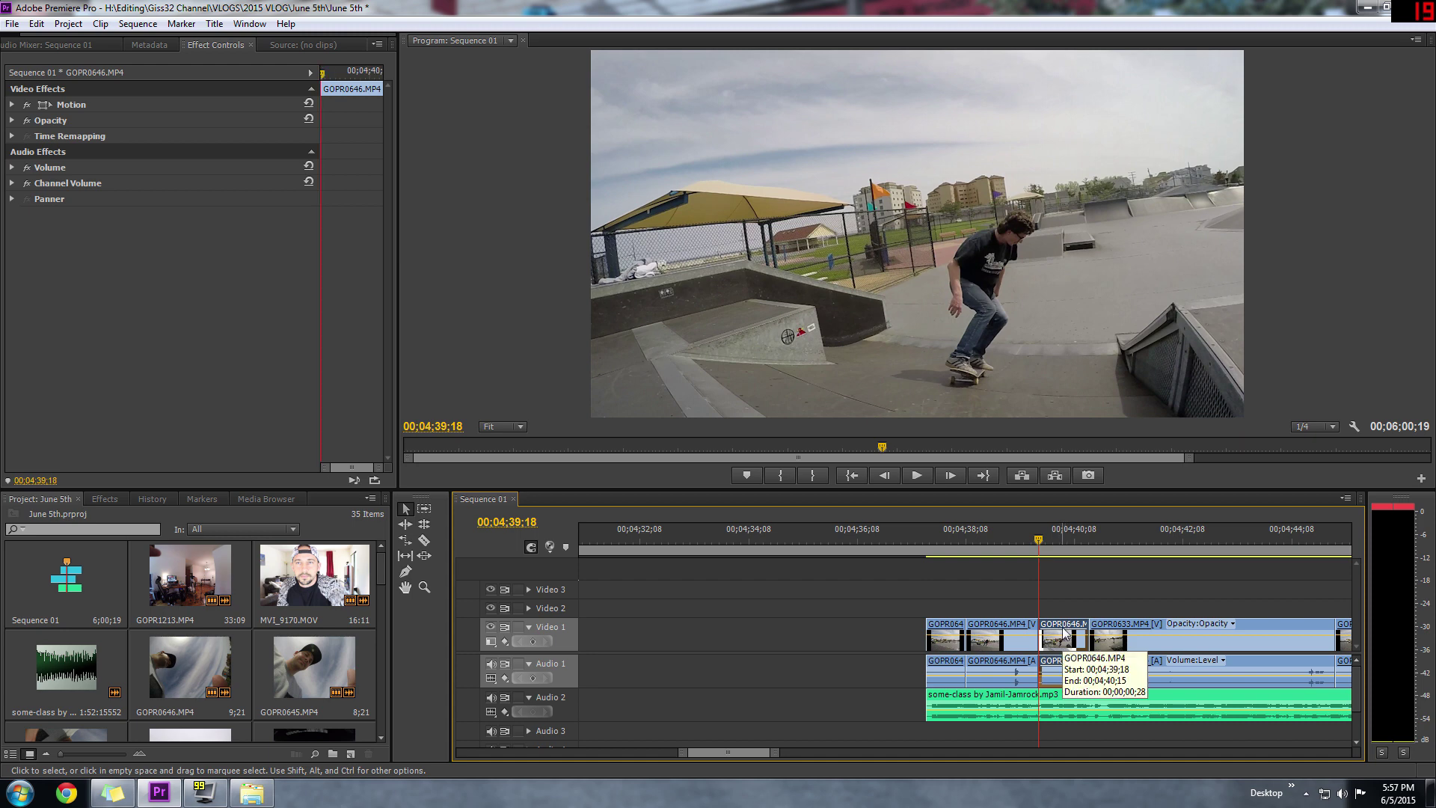
pyautogui.press('Delete')
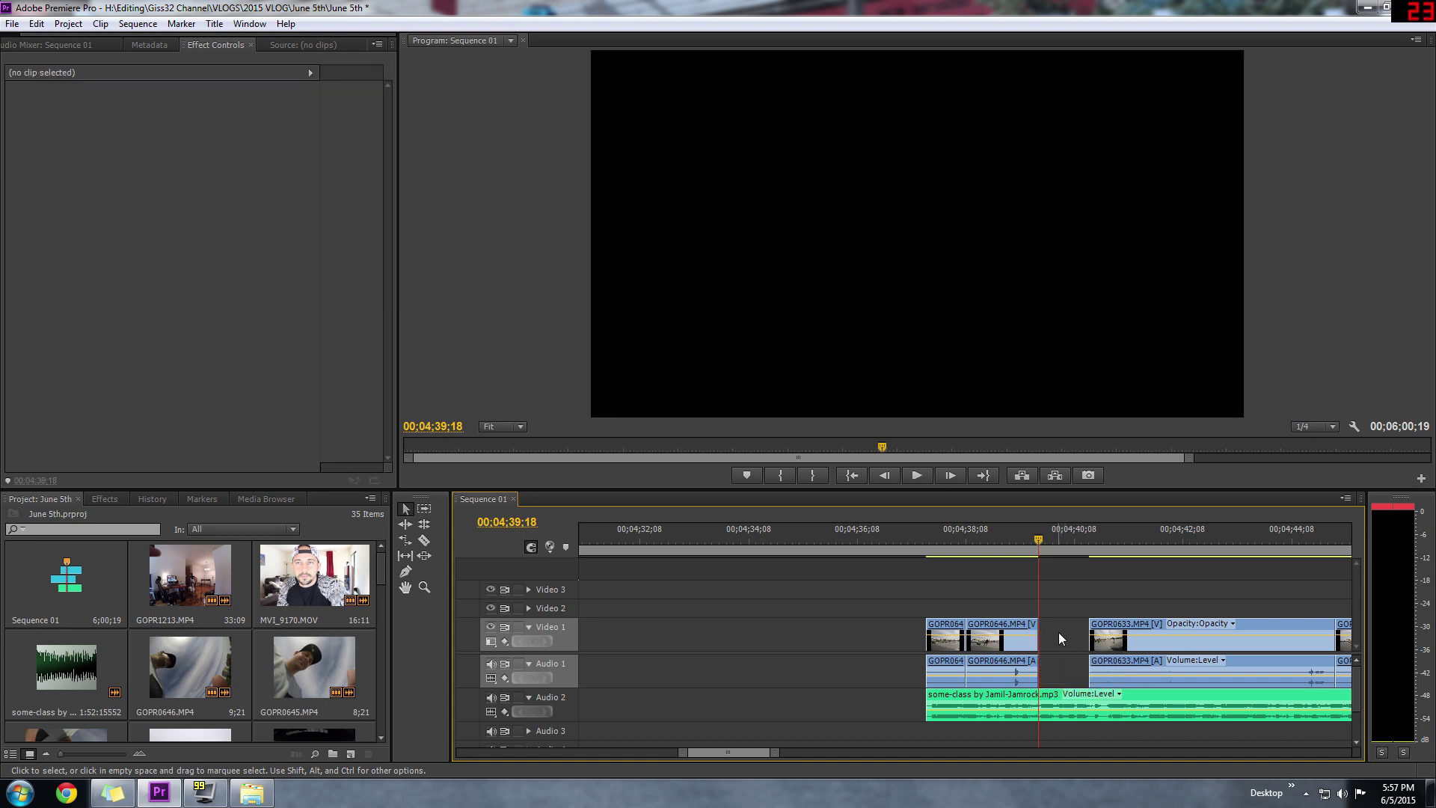
# Ripple-delete the empty gap on Video 1 and move the playhead before the joined cut.
pyautogui.rightClick(1059, 638)
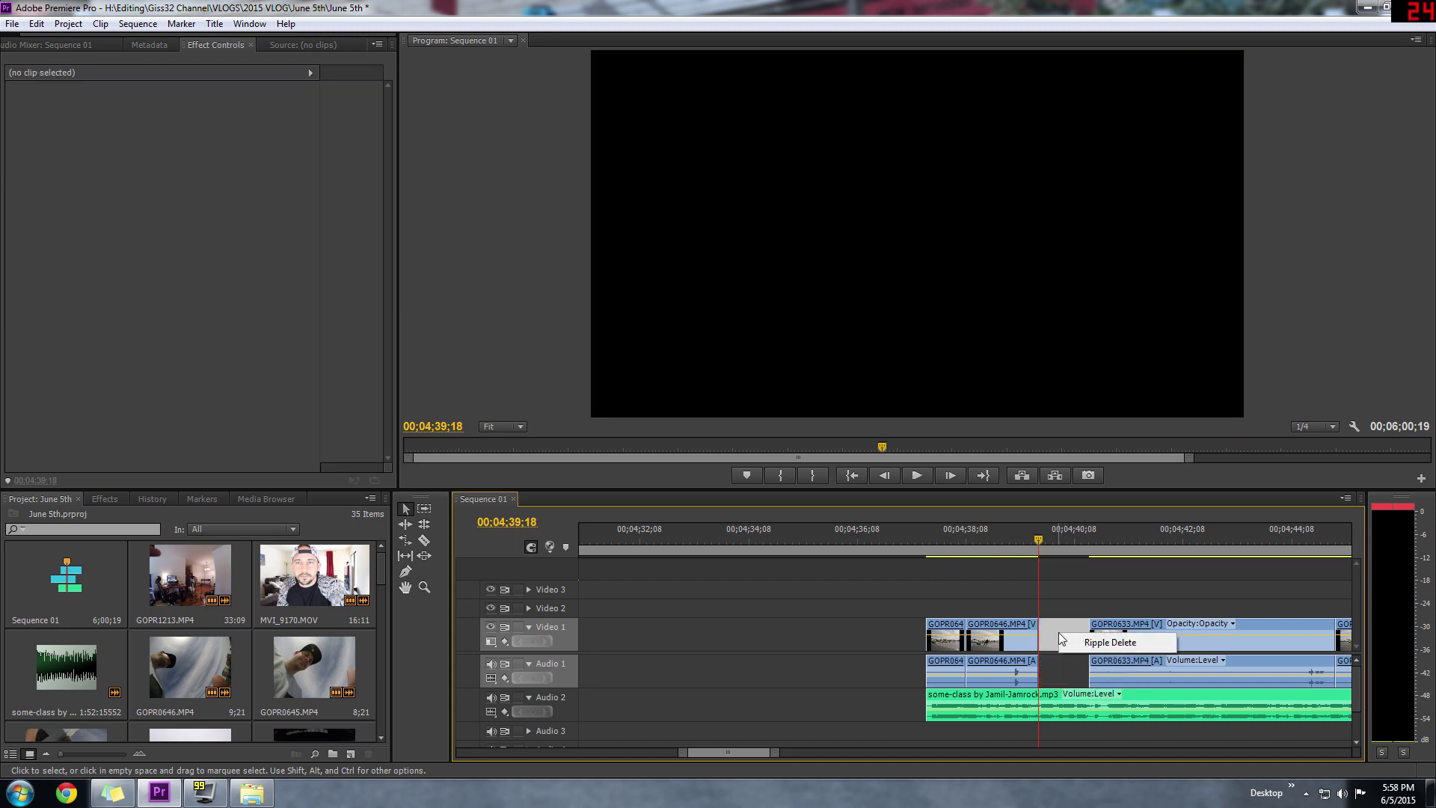
pyautogui.click(1102, 643)
pyautogui.click(943, 532)
# Play back the joined cut twice to review it, leaving the playhead at 04;38;06.
pyautogui.press('space')
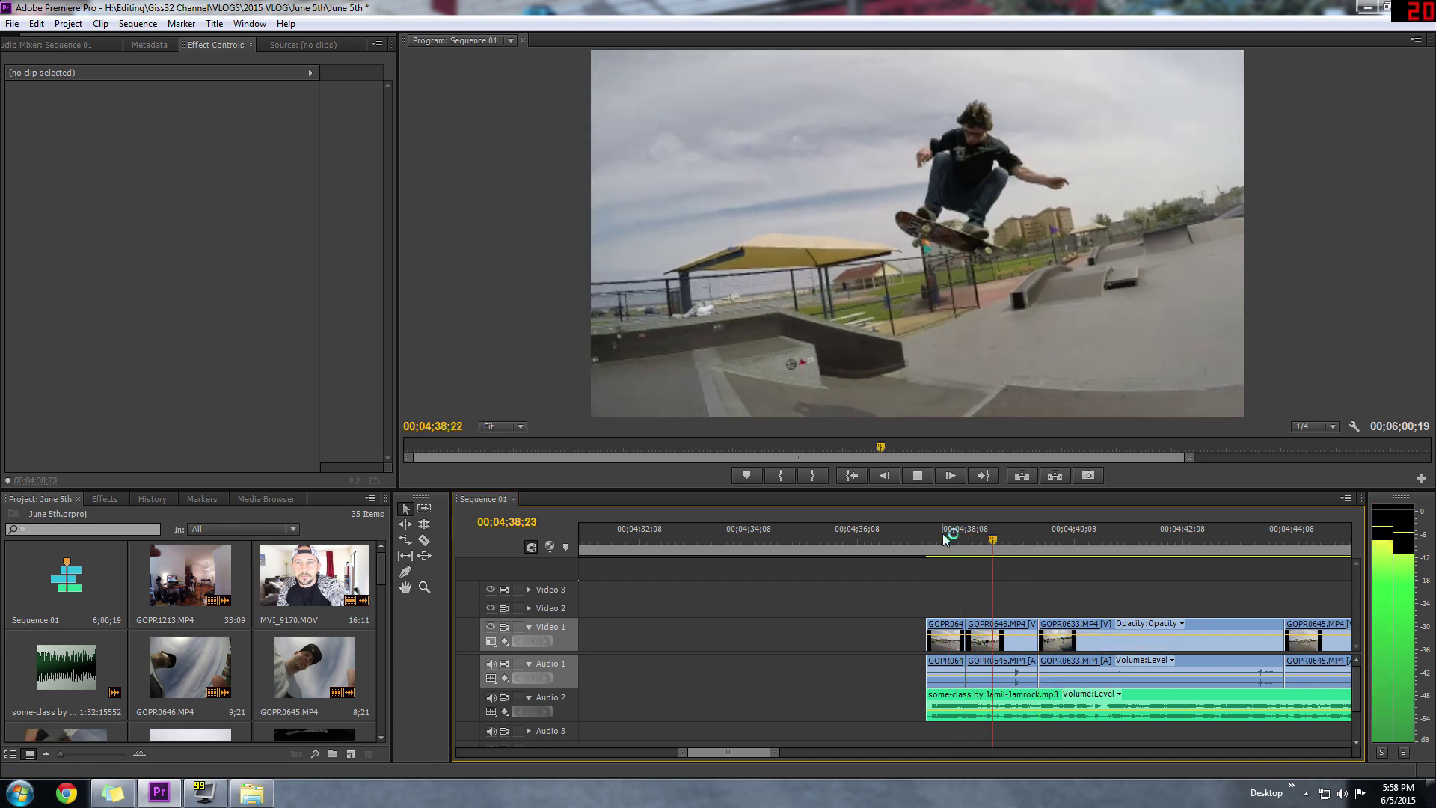
pyautogui.press('space')
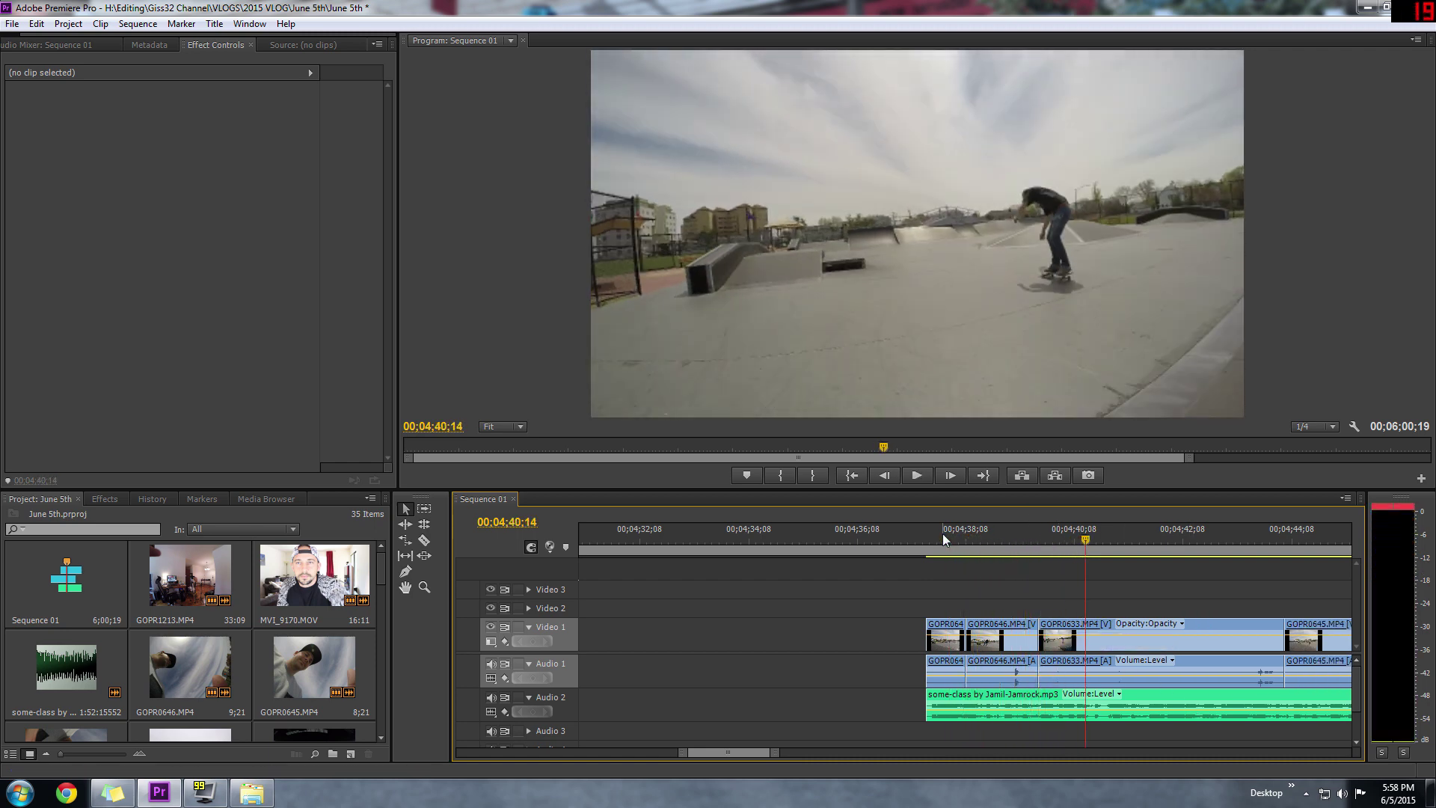
pyautogui.click(1019, 538)
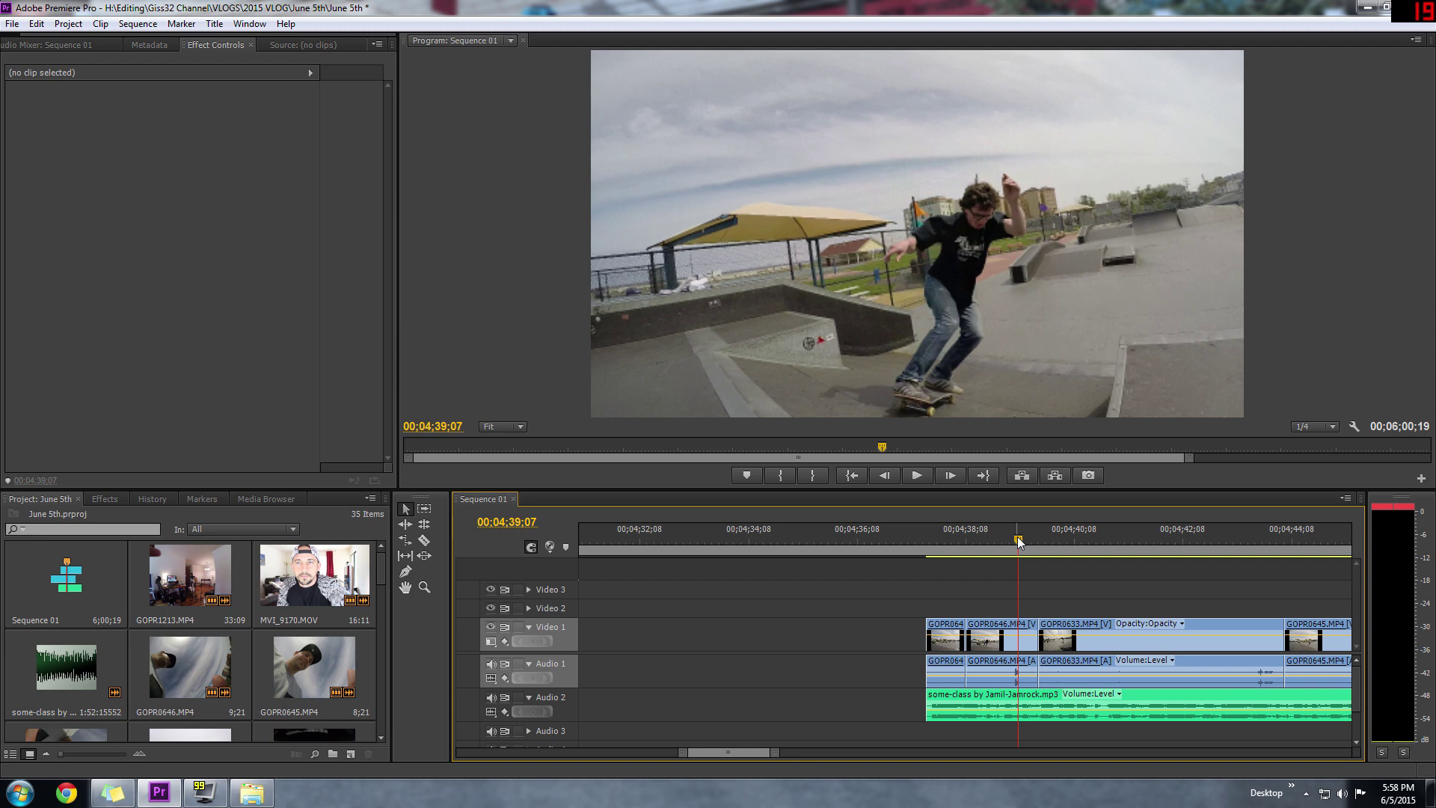
pyautogui.press('space')
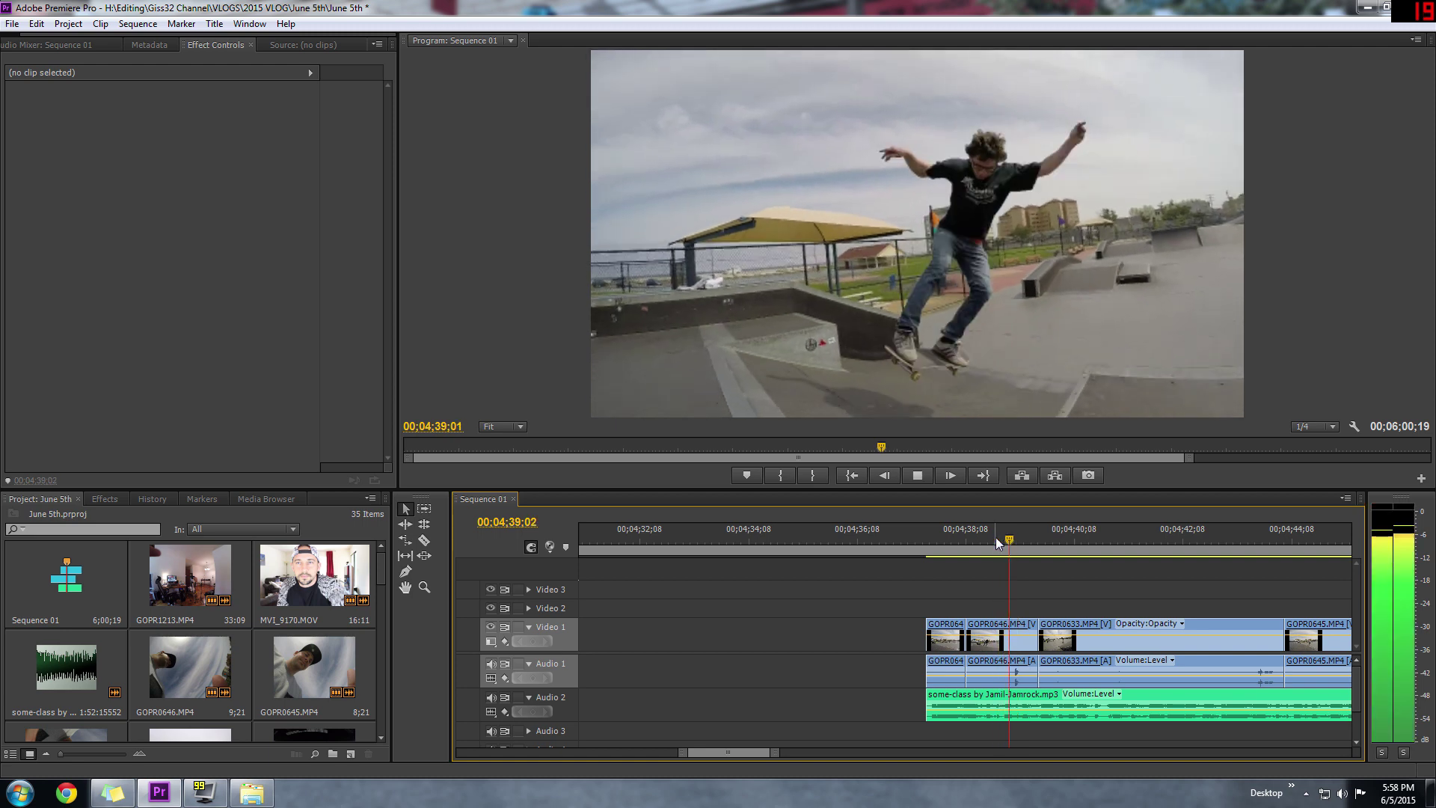
pyautogui.press('space')
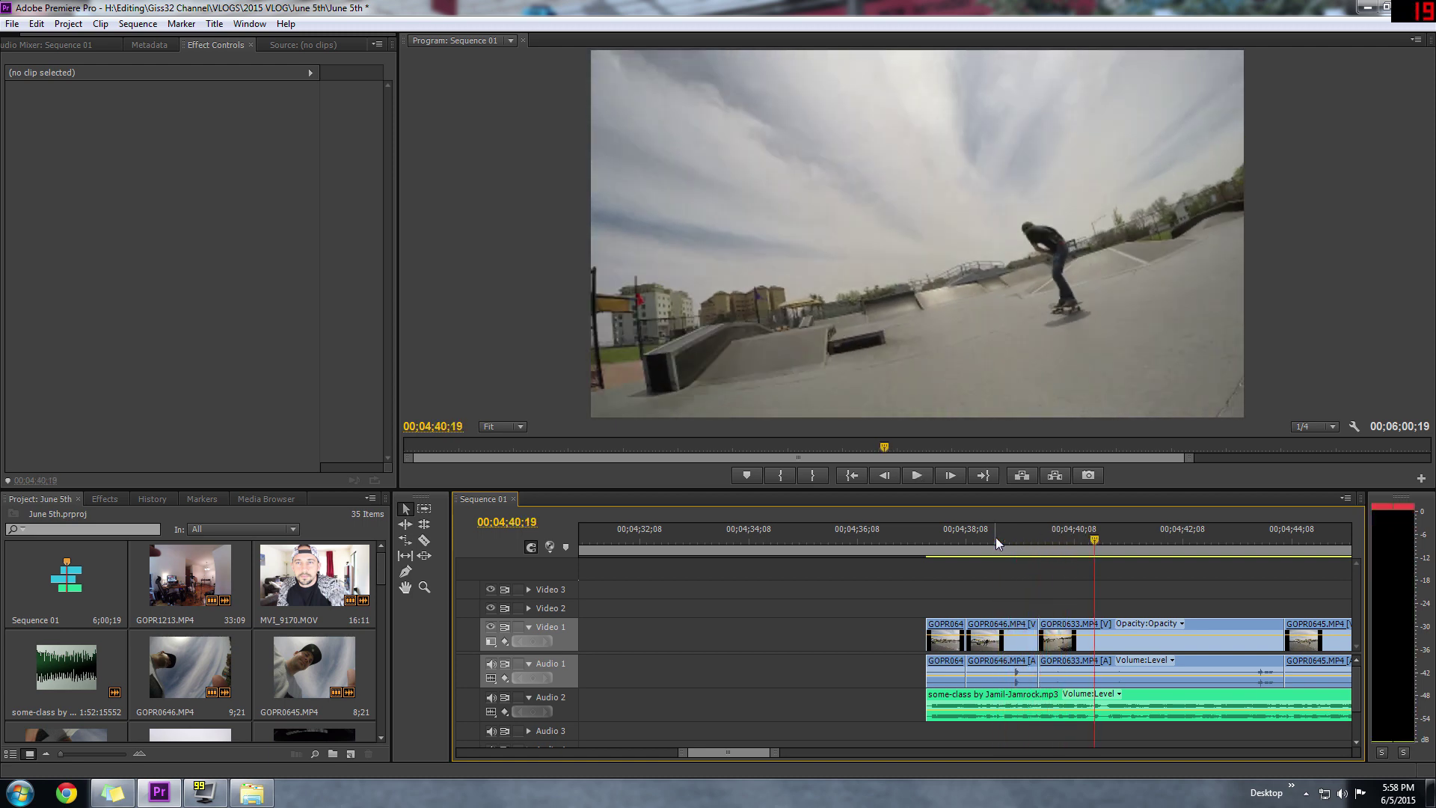
pyautogui.moveTo(1011, 539); pyautogui.dragTo(958, 540)
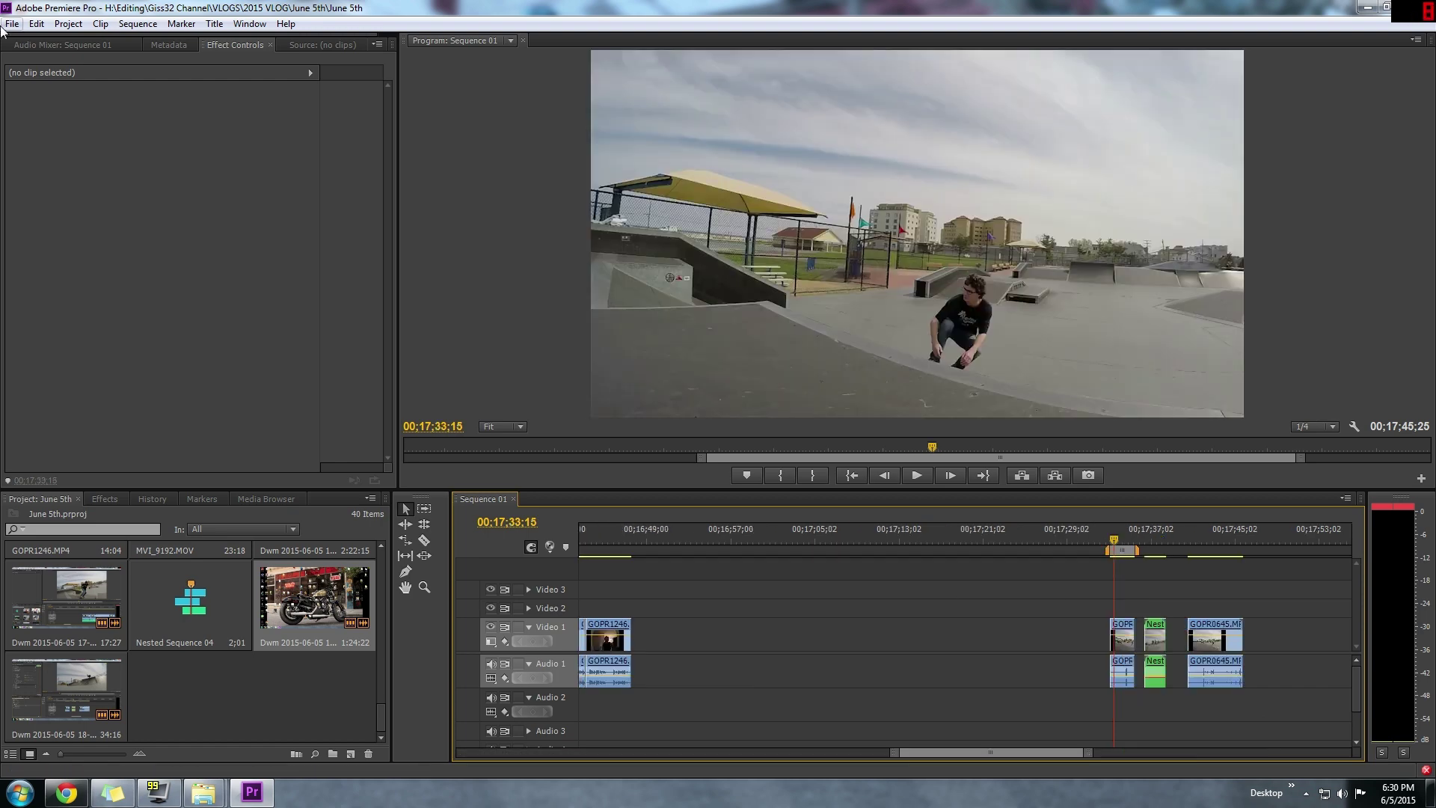
# Open File > Export > Media and set format H.264 with the HD 1080p 29.97 preset.
pyautogui.click(10, 24)
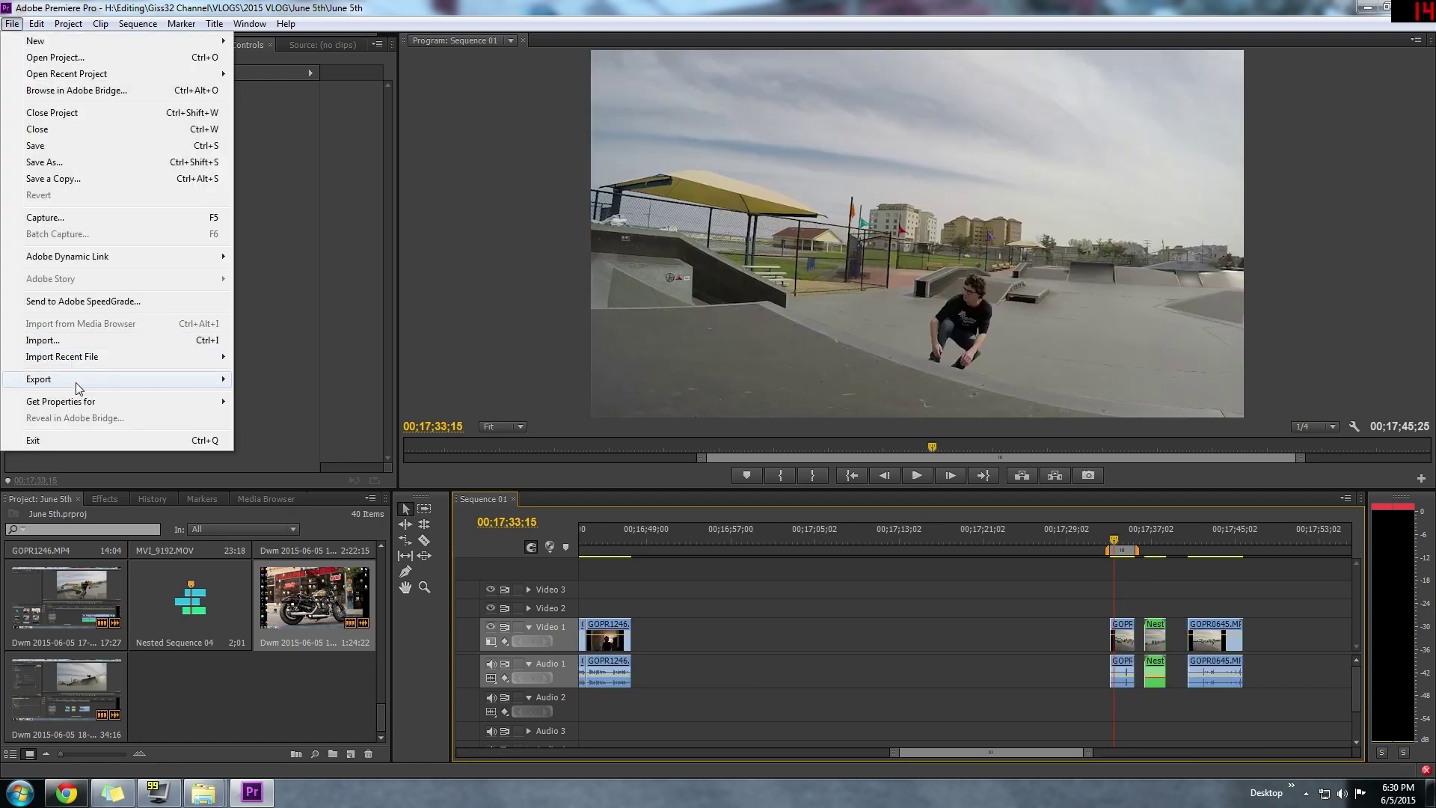
pyautogui.moveTo(75, 379)
pyautogui.click(277, 380)
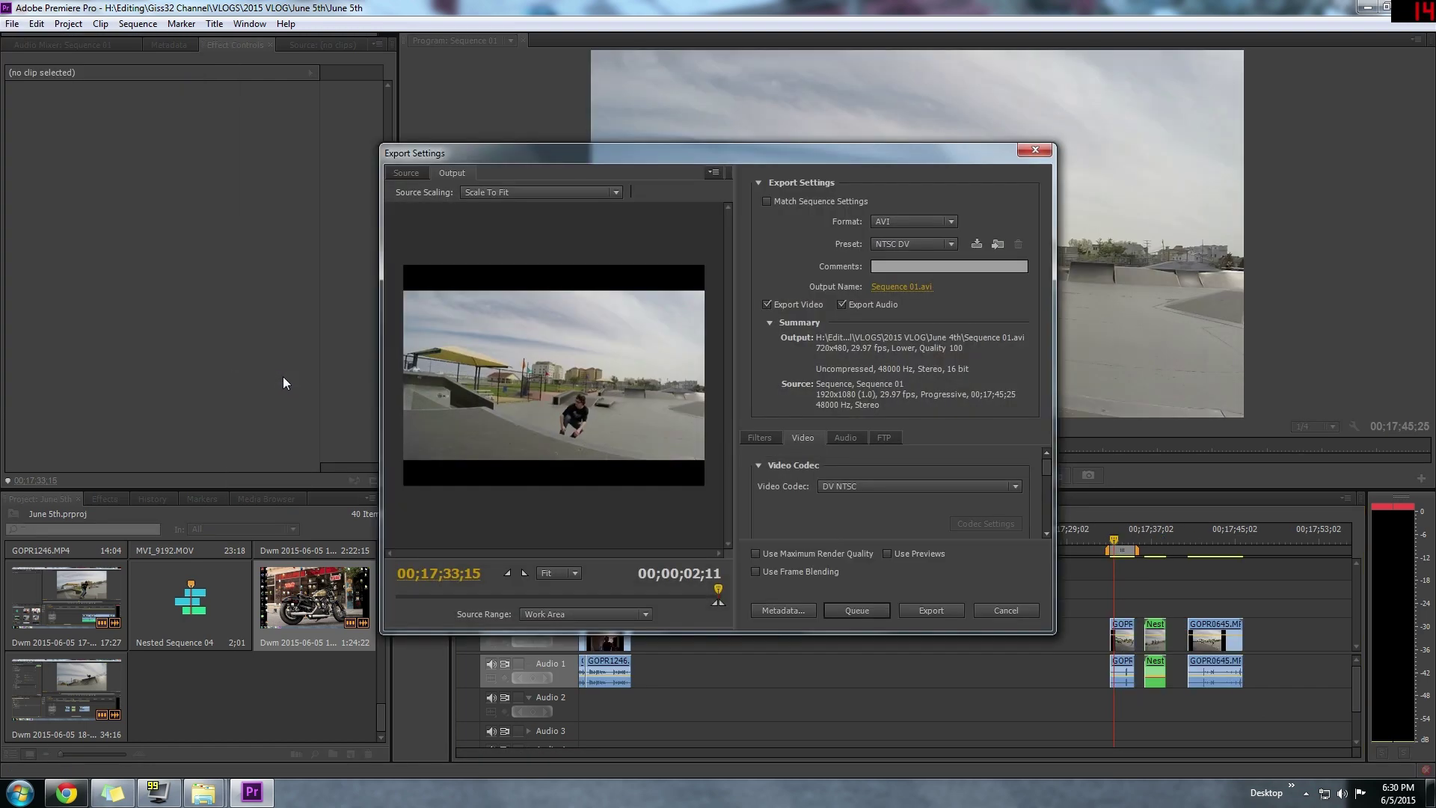
pyautogui.click(932, 222)
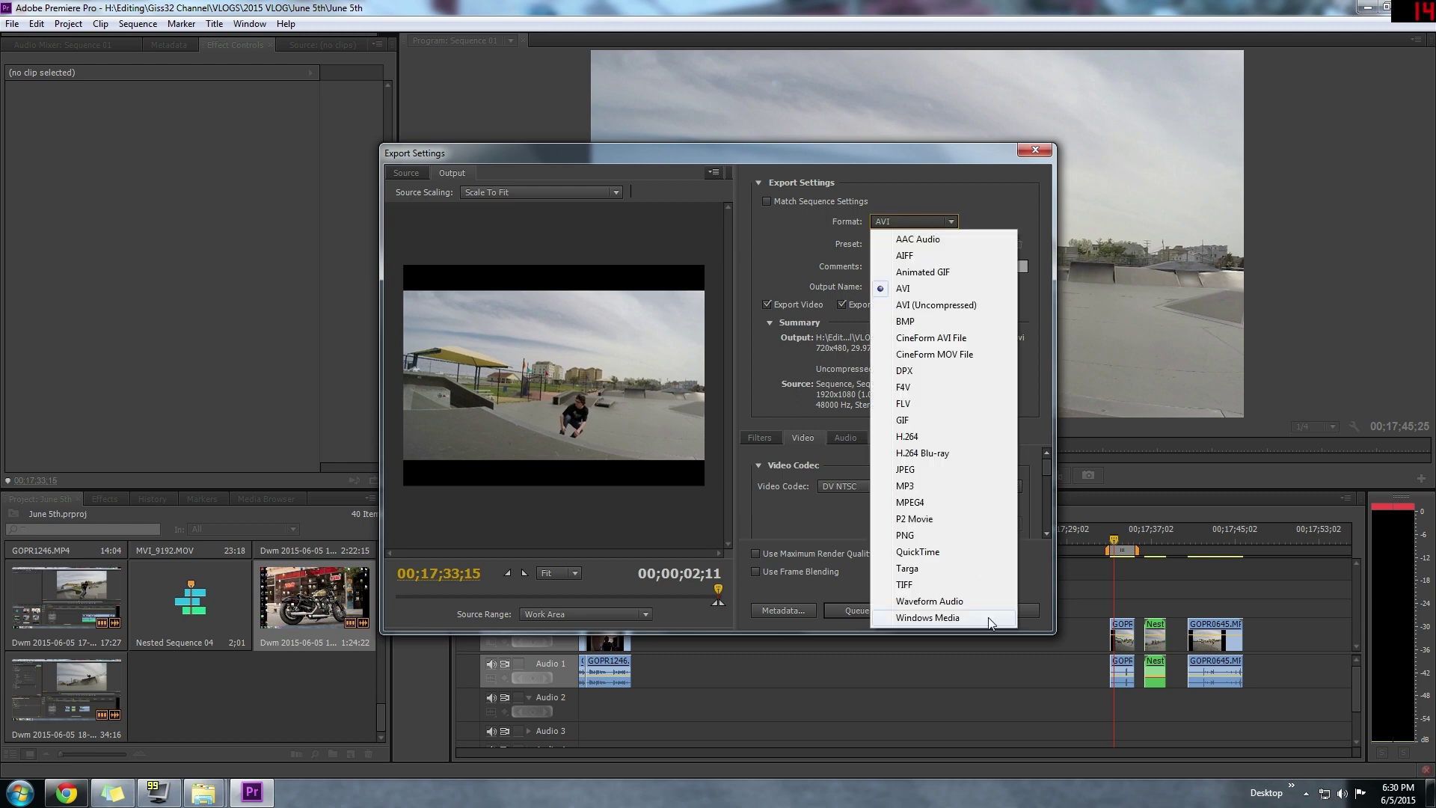
pyautogui.click(922, 441)
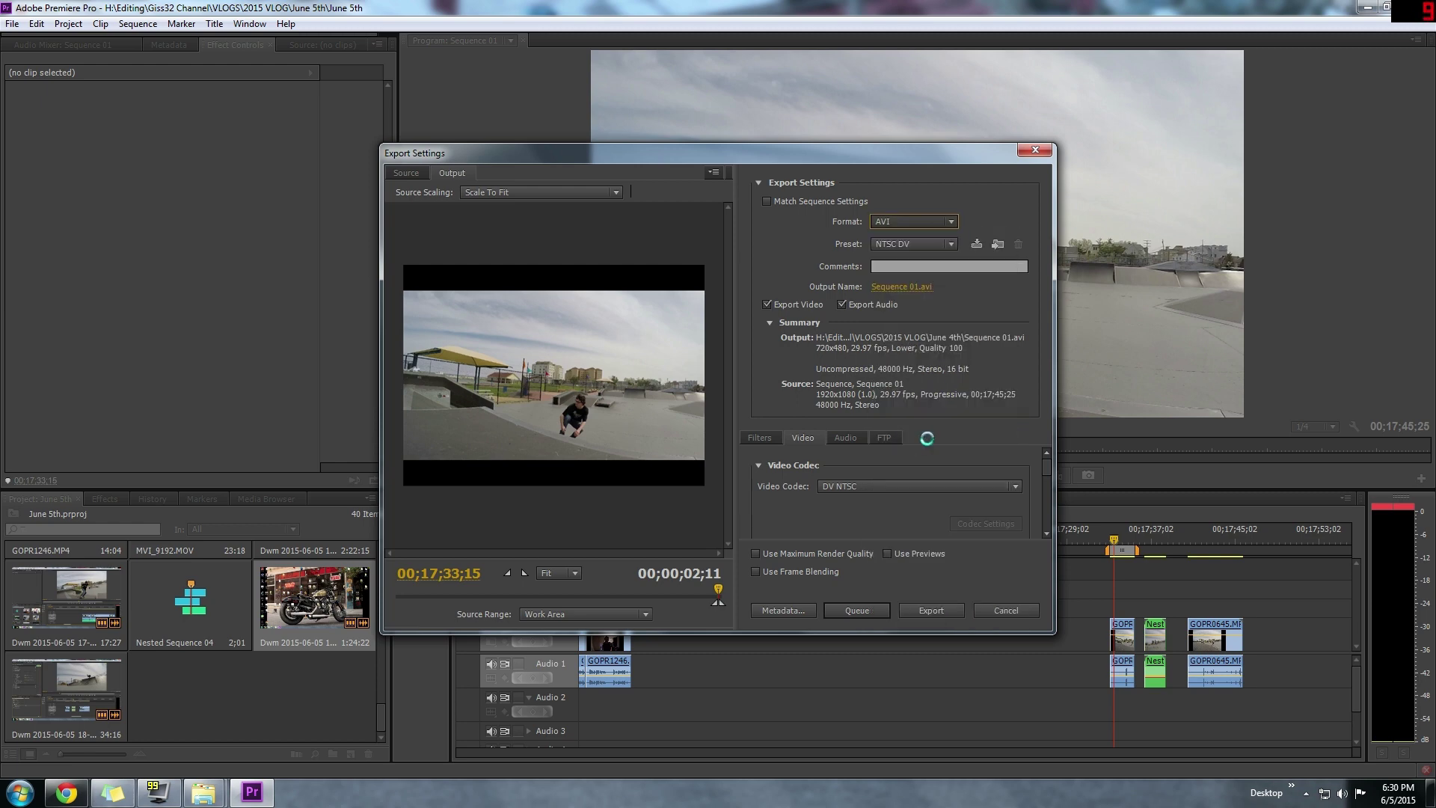
pyautogui.click(953, 244)
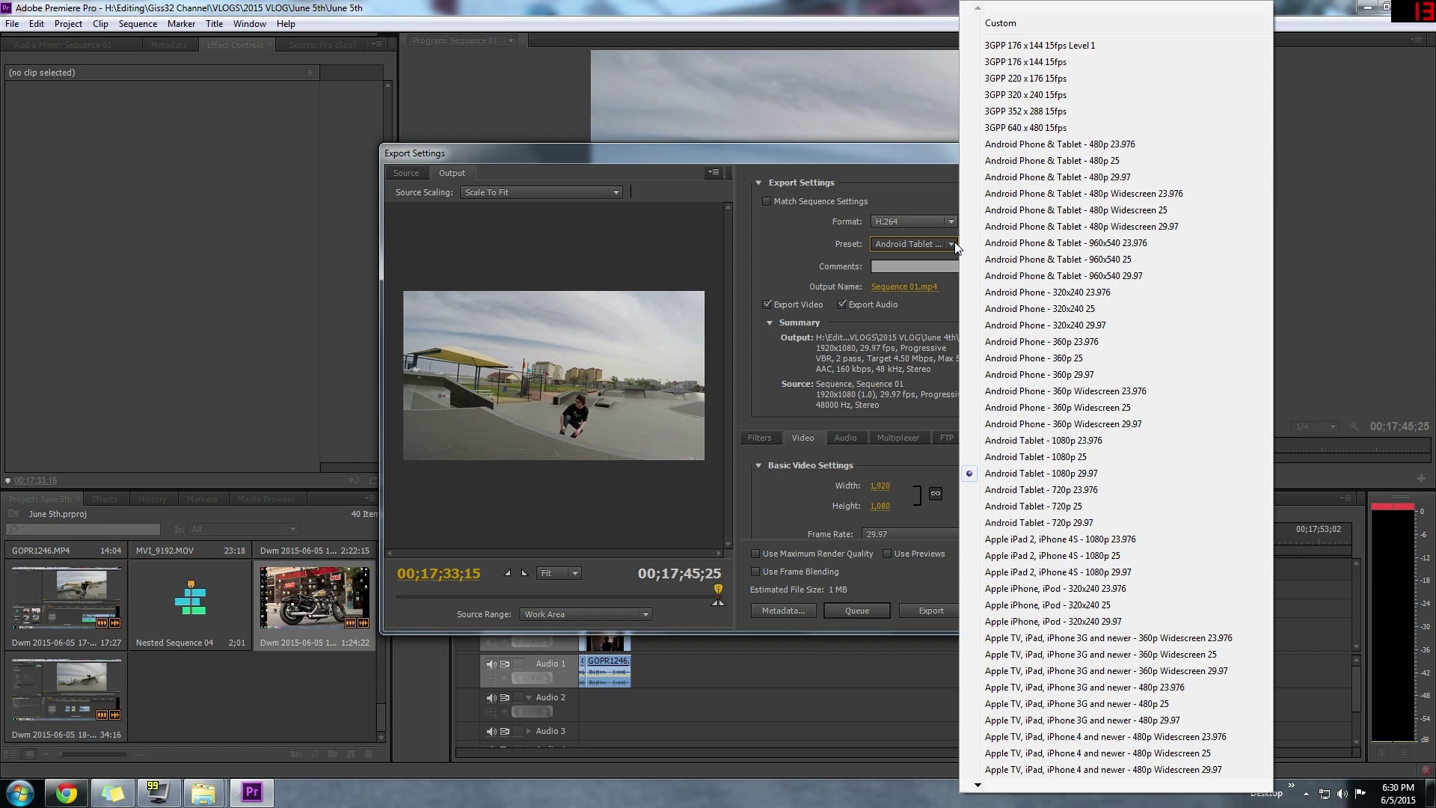
pyautogui.moveTo(984, 786)
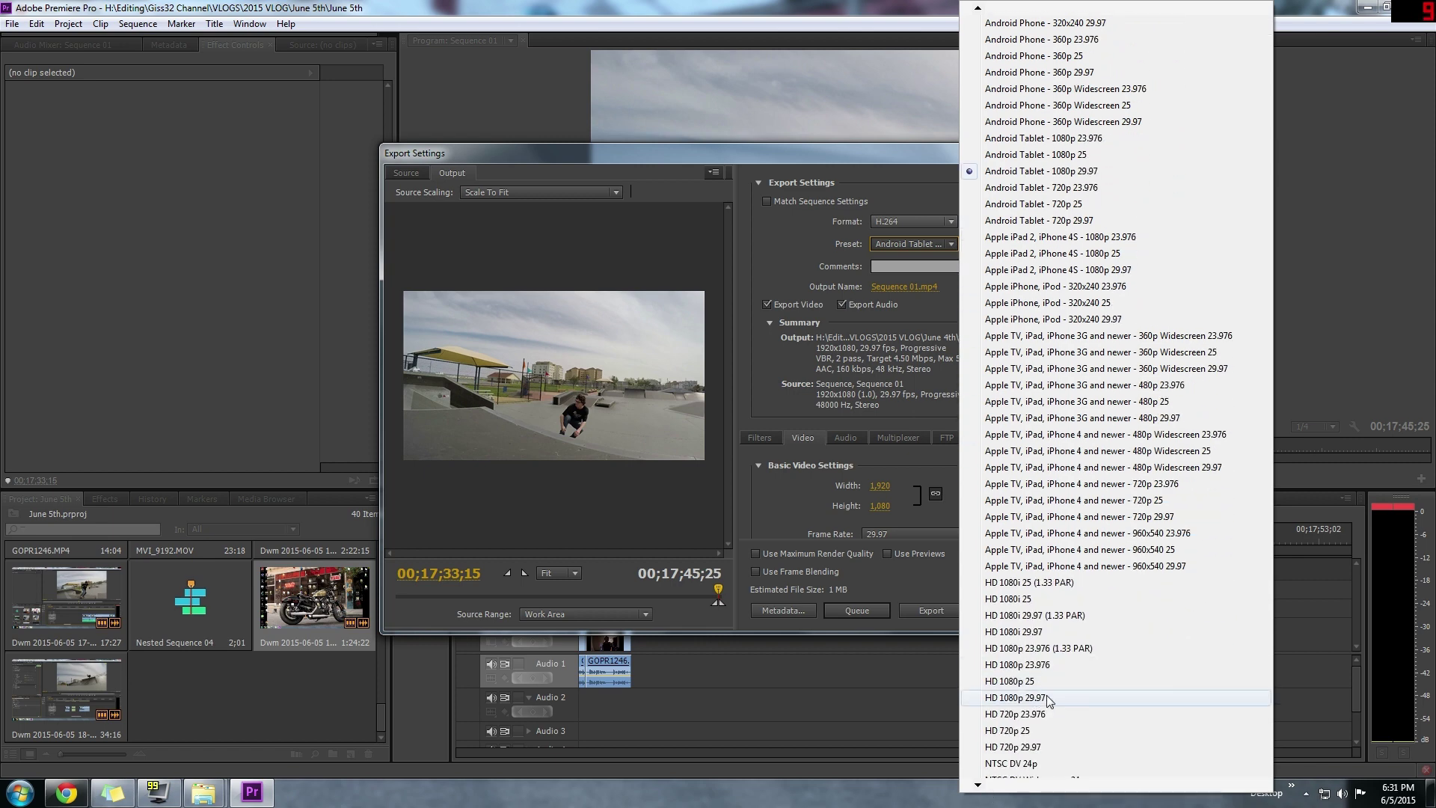
pyautogui.click(1050, 701)
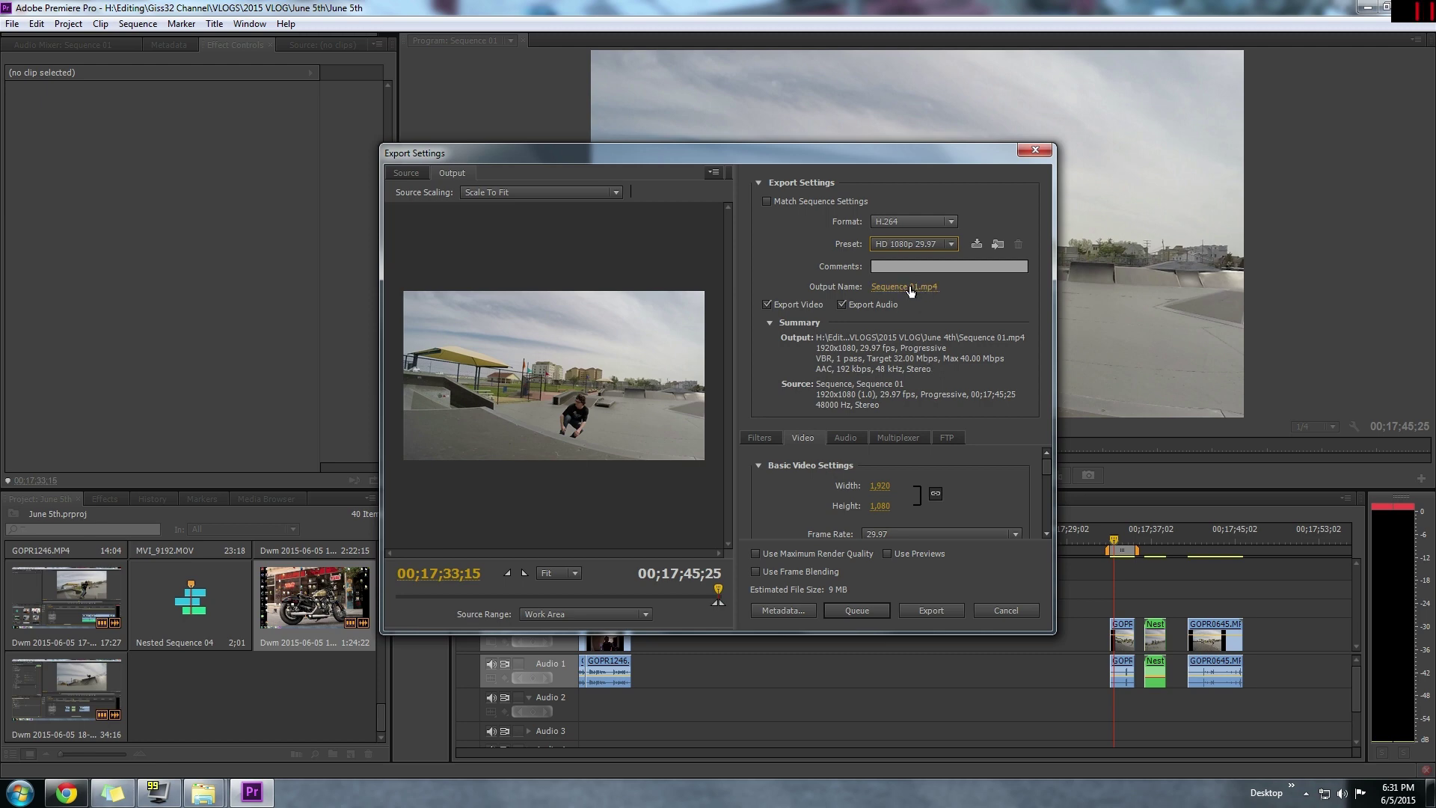
pyautogui.moveTo(1042, 467); pyautogui.dragTo(1044, 469)
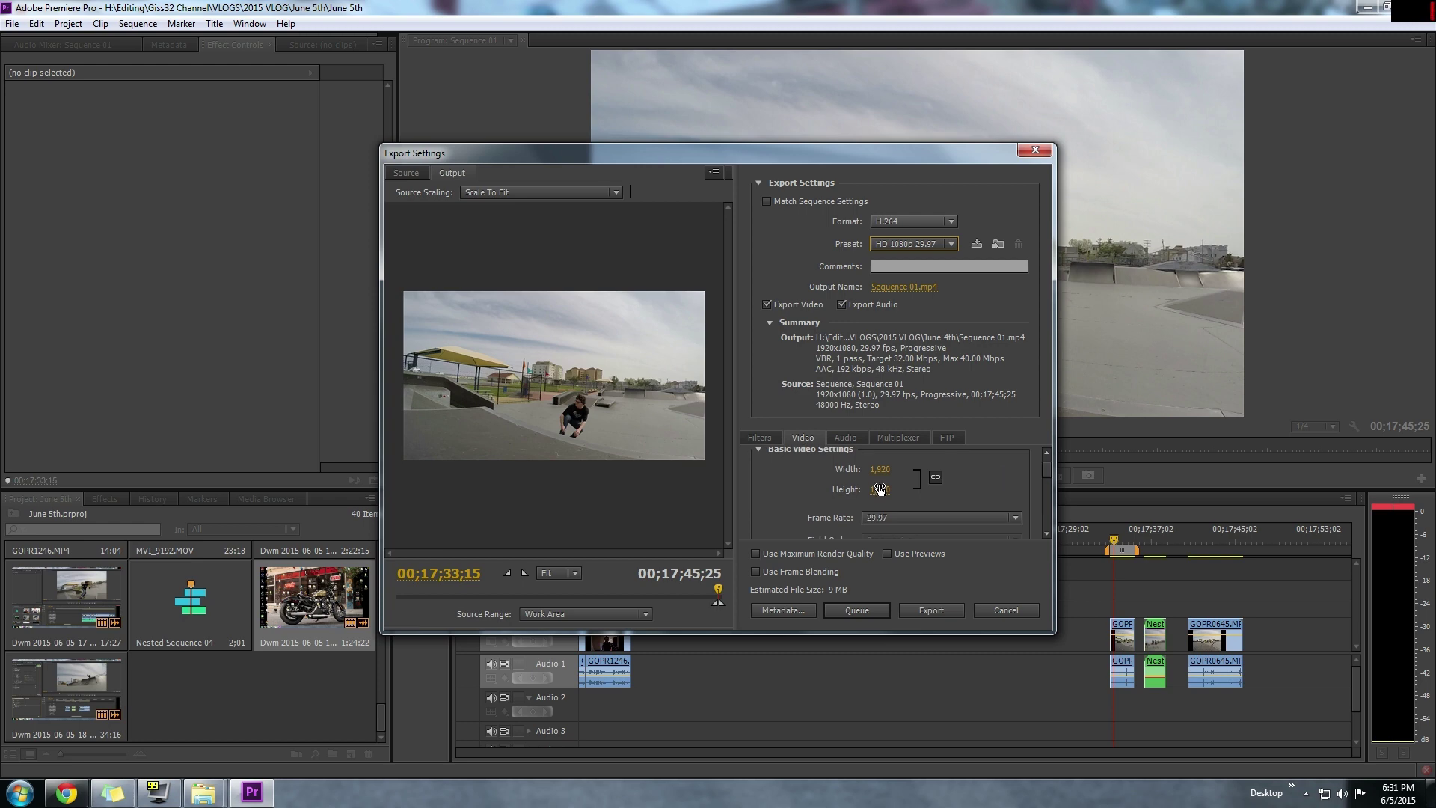
pyautogui.moveTo(1047, 470); pyautogui.dragTo(1045, 491)
pyautogui.click(963, 462)
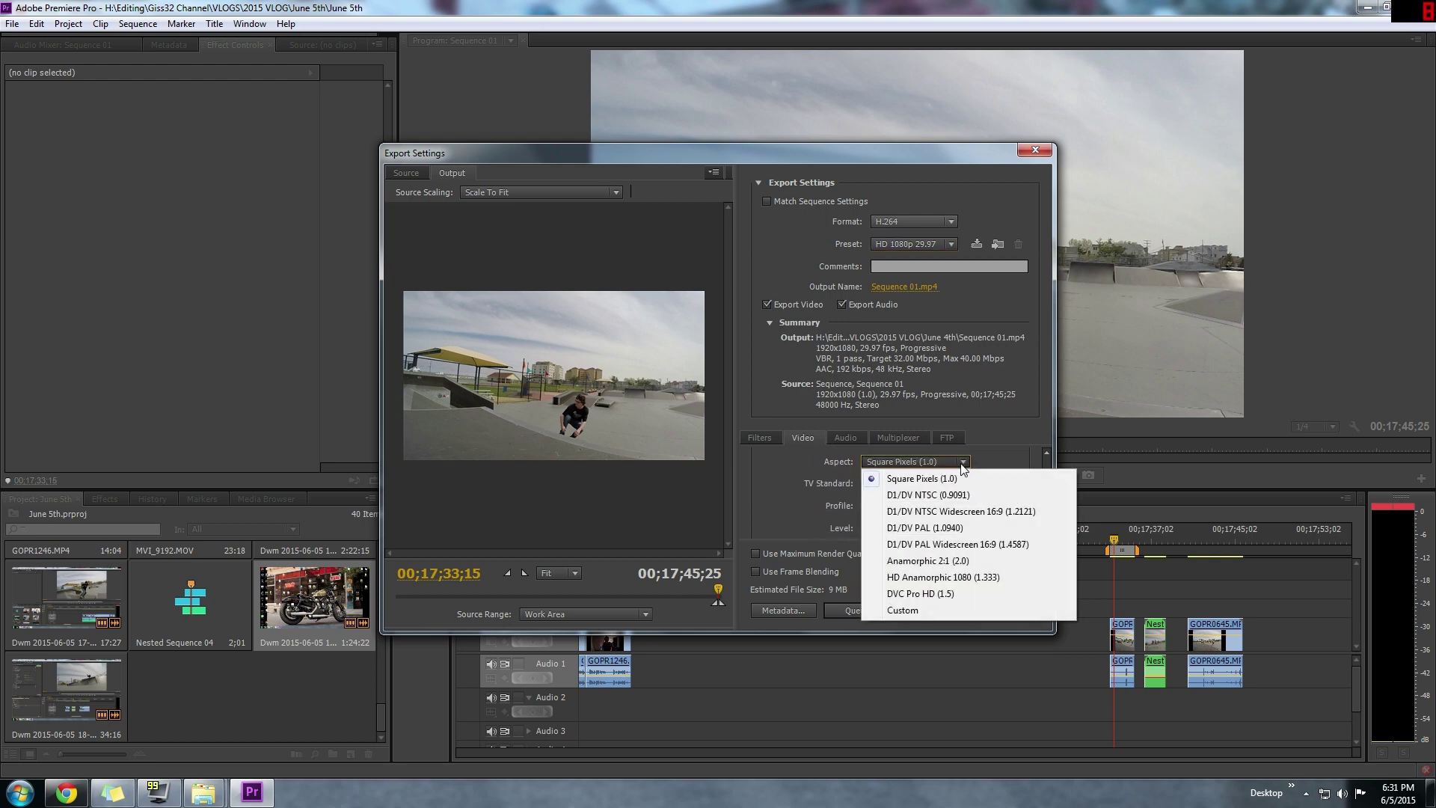
pyautogui.click(961, 462)
pyautogui.moveTo(1050, 482); pyautogui.dragTo(1049, 488)
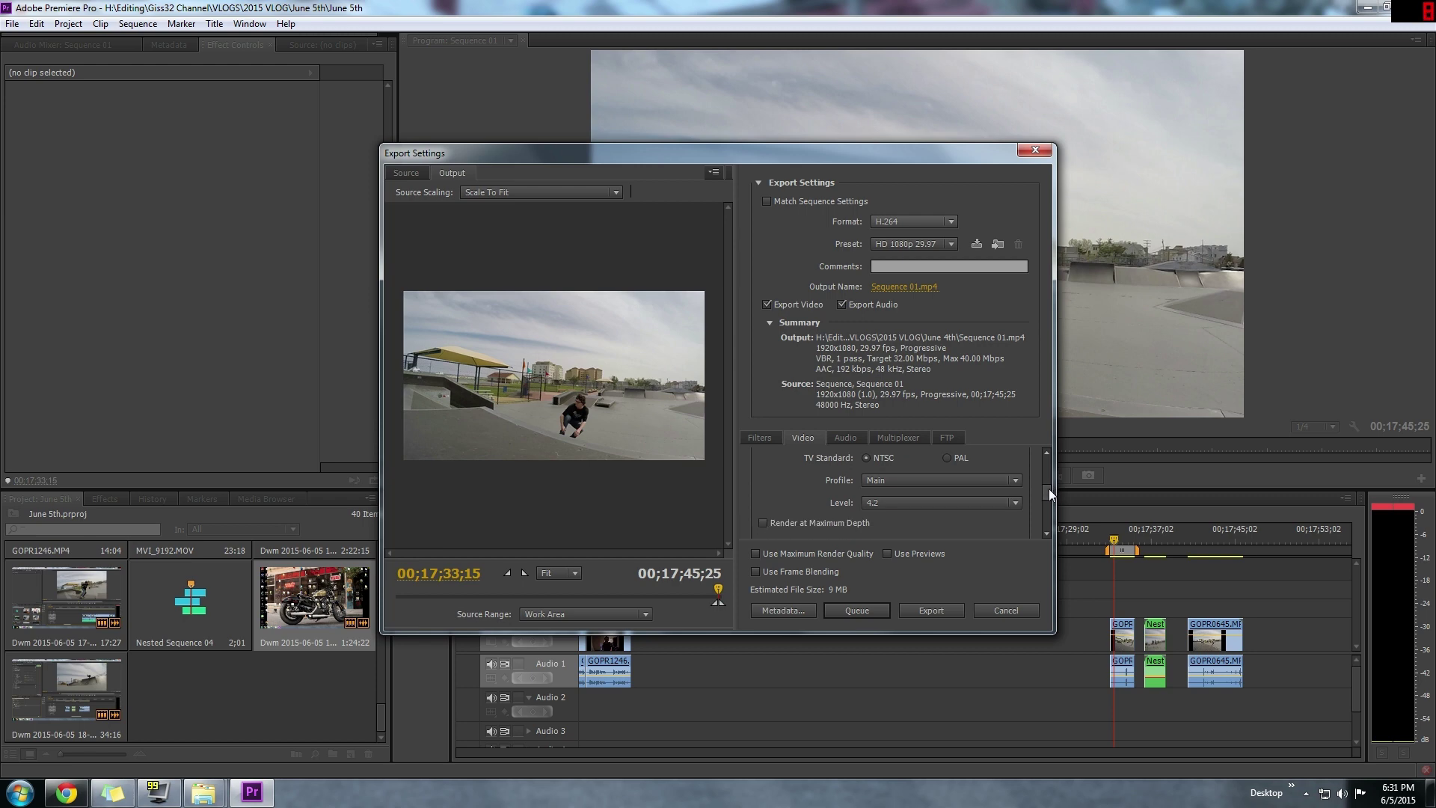
pyautogui.click(1006, 485)
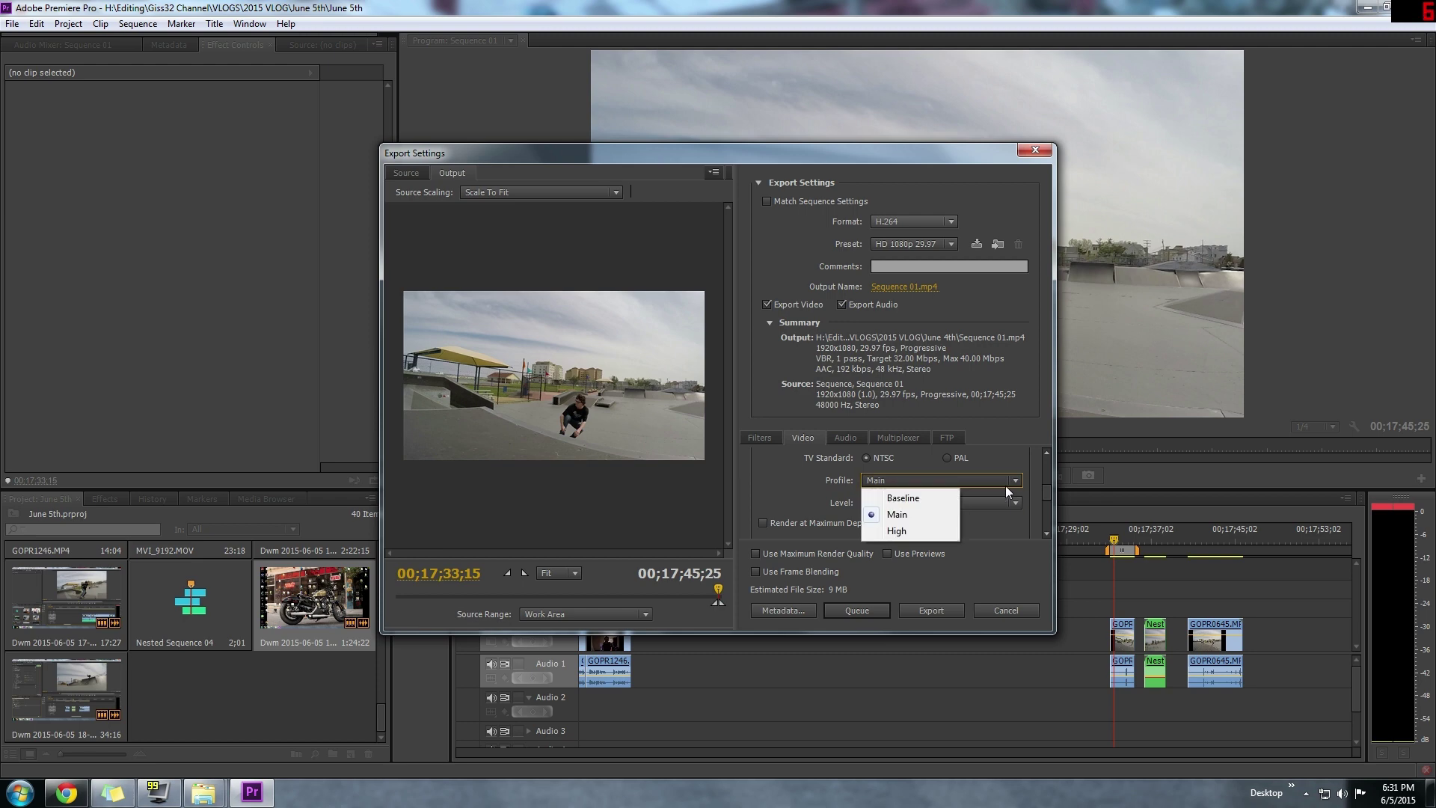
pyautogui.click(897, 514)
pyautogui.click(931, 503)
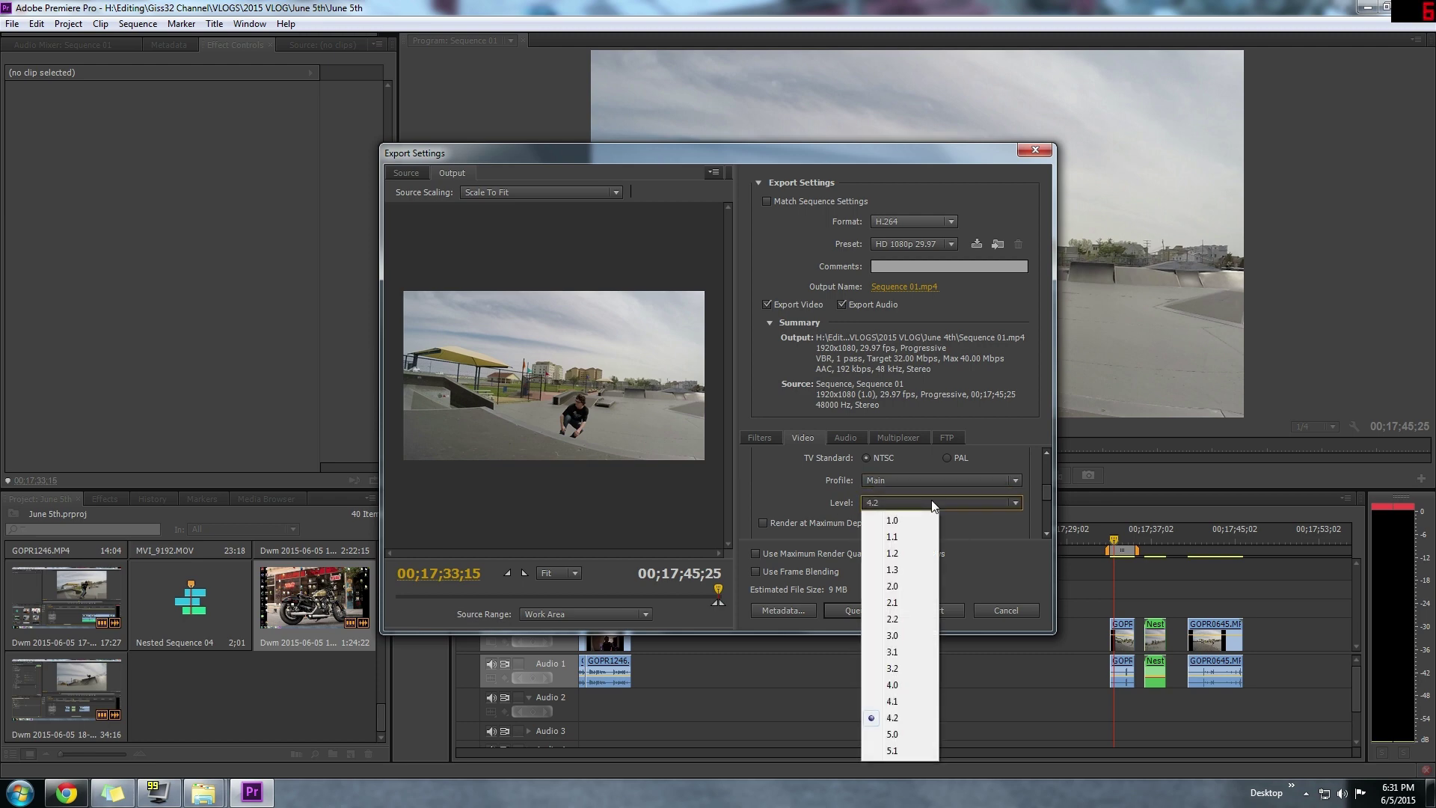
pyautogui.click(788, 481)
pyautogui.moveTo(1043, 486); pyautogui.dragTo(1044, 491)
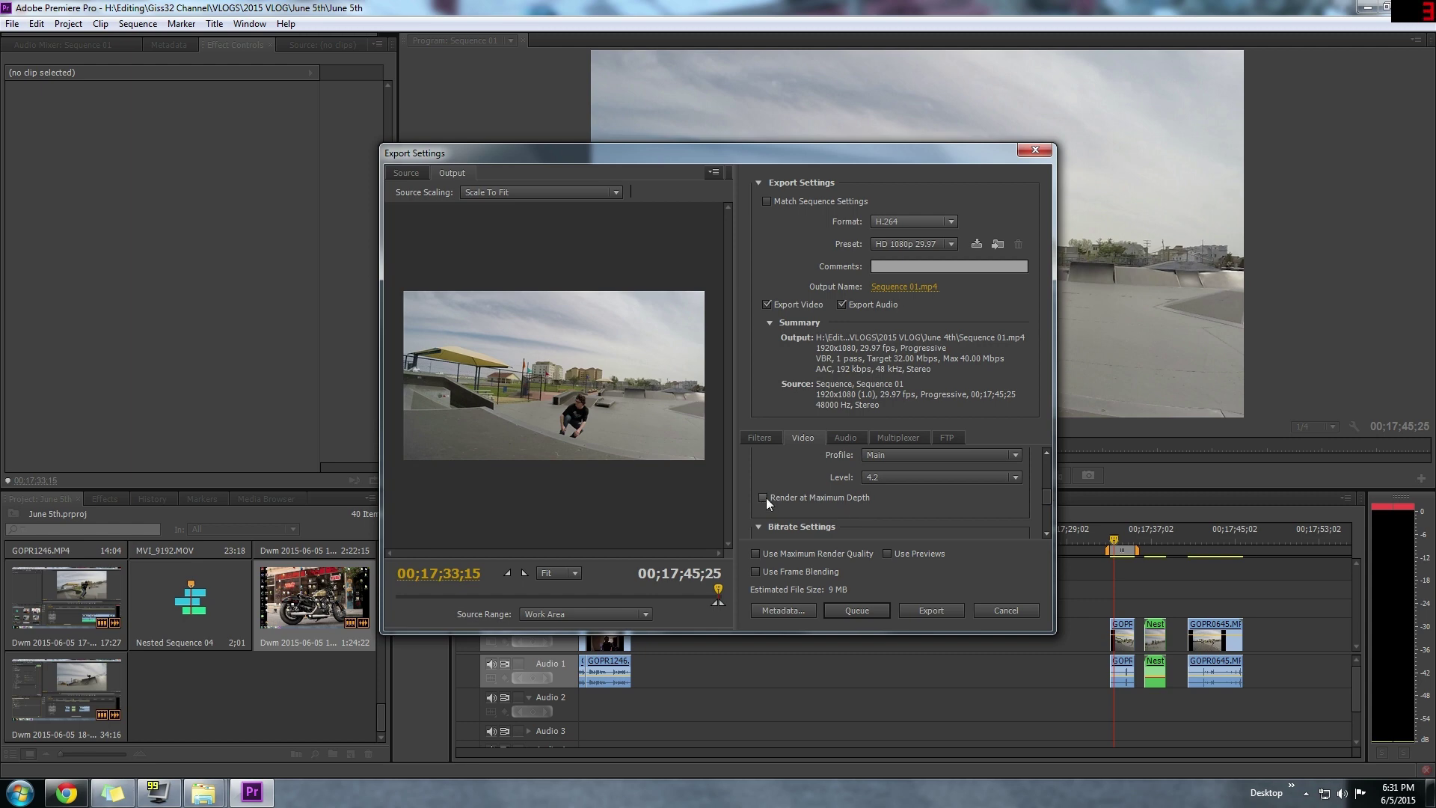
pyautogui.moveTo(1050, 493); pyautogui.dragTo(1048, 509)
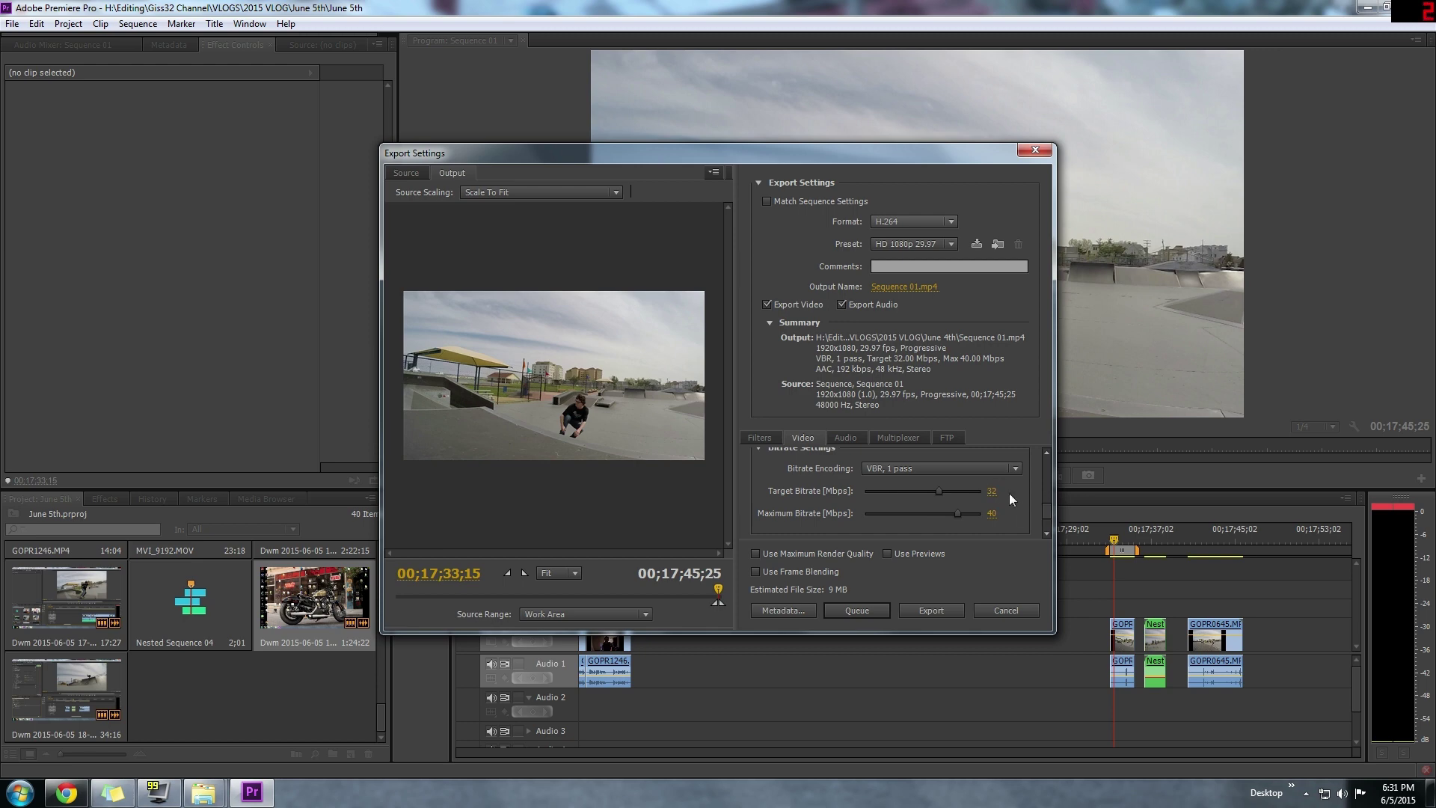
pyautogui.scroll(2, 1043, 506)
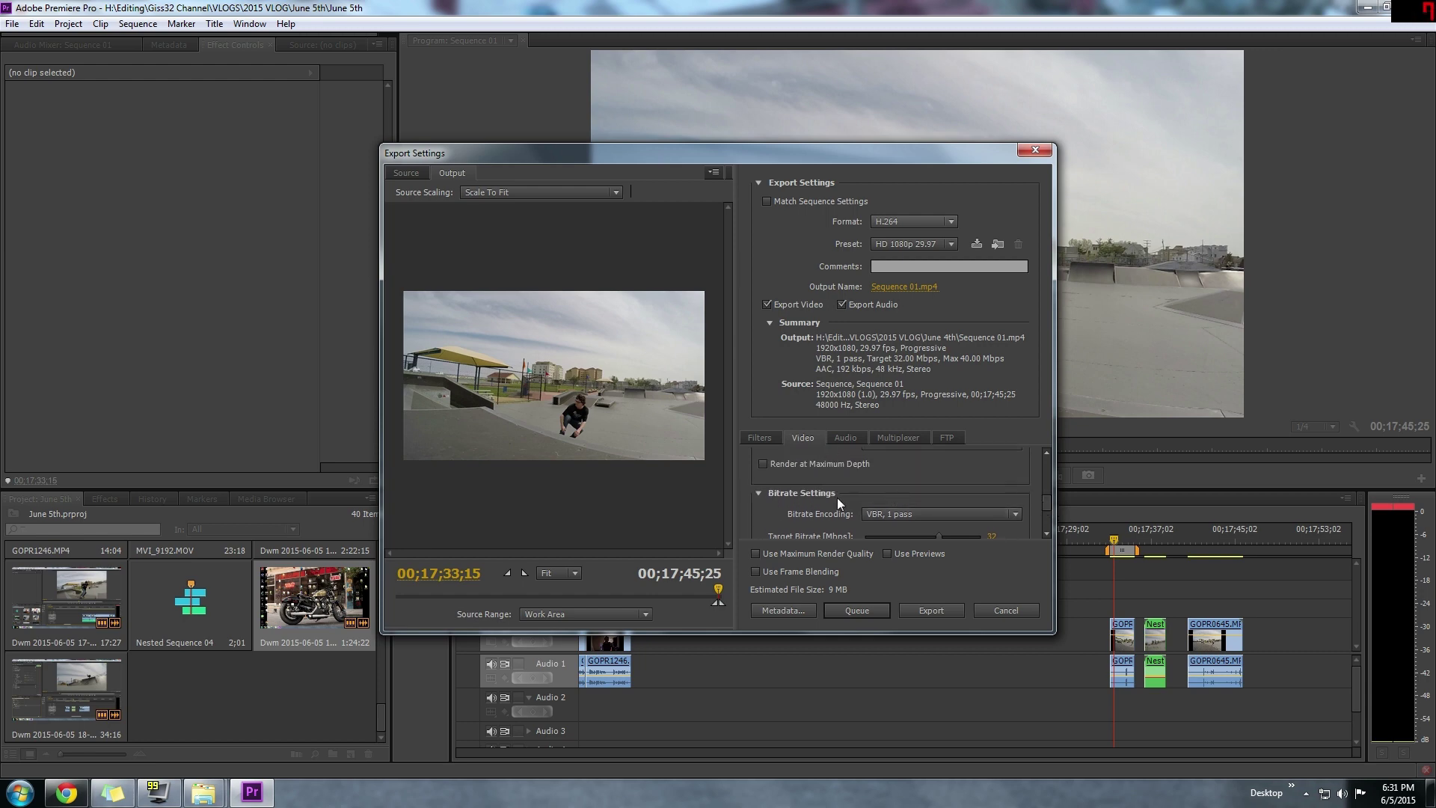
pyautogui.scroll(-1, 1047, 509)
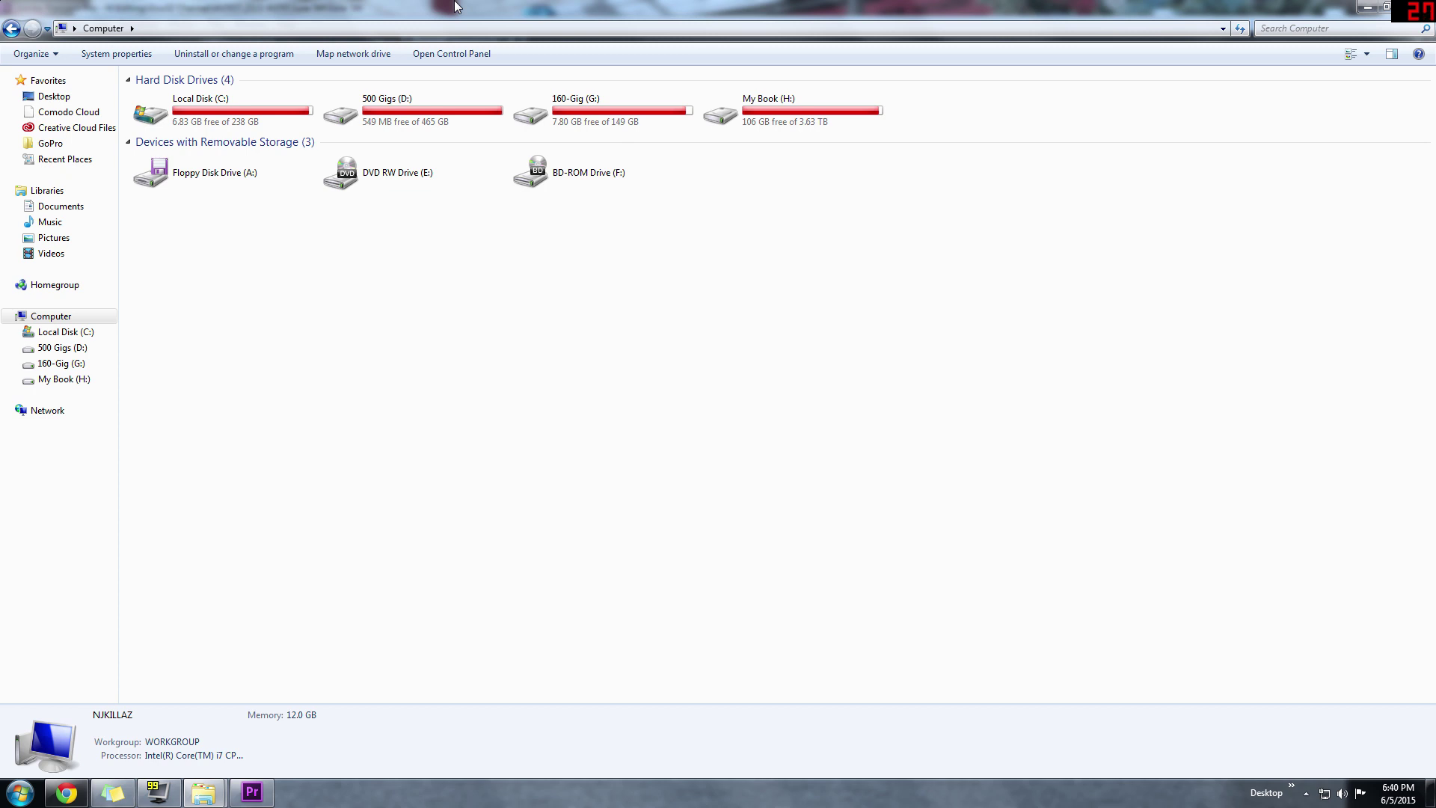
# Navigate from Local Disk (C:) through Users into the user's profile folder.
pyautogui.doubleClick(244, 119)
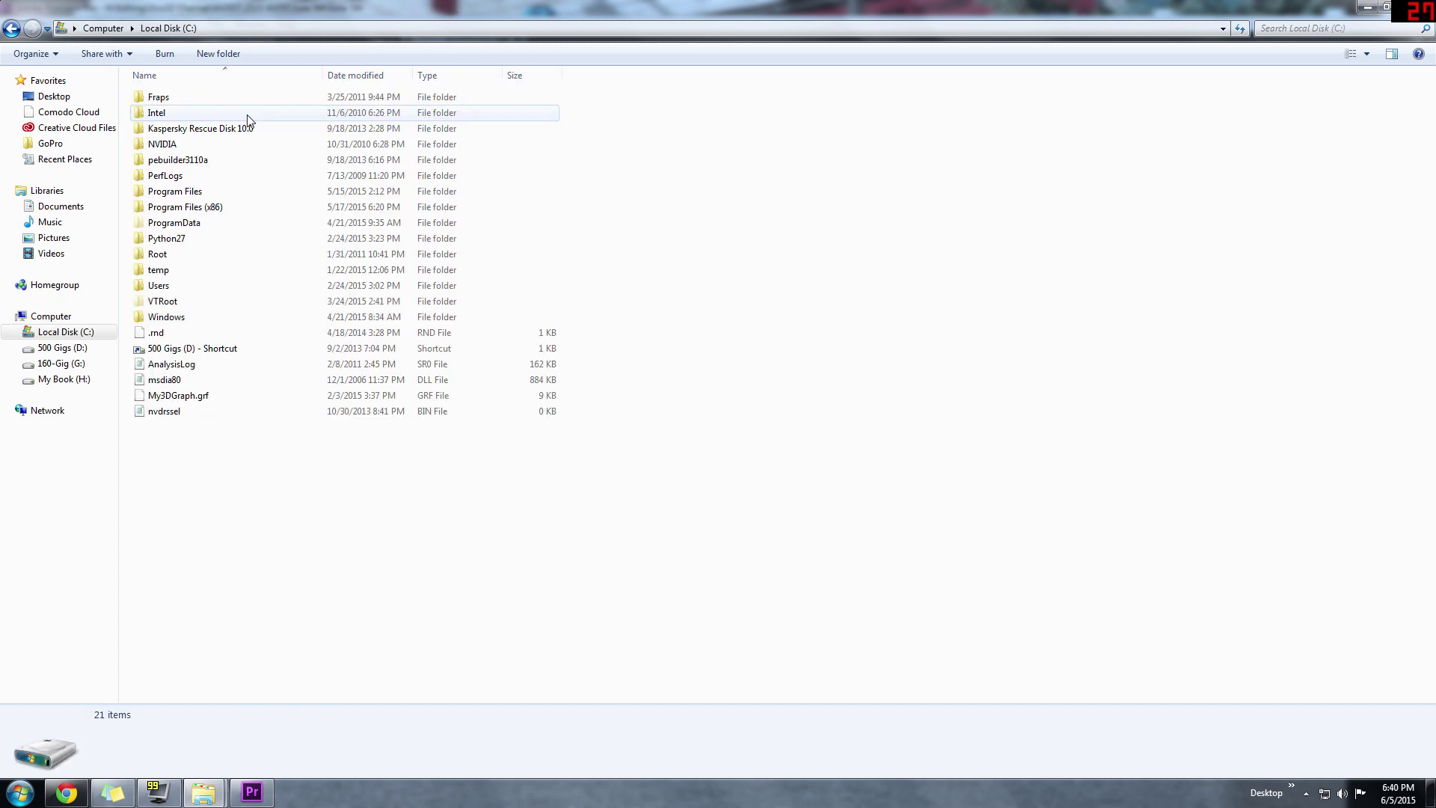
pyautogui.doubleClick(207, 288)
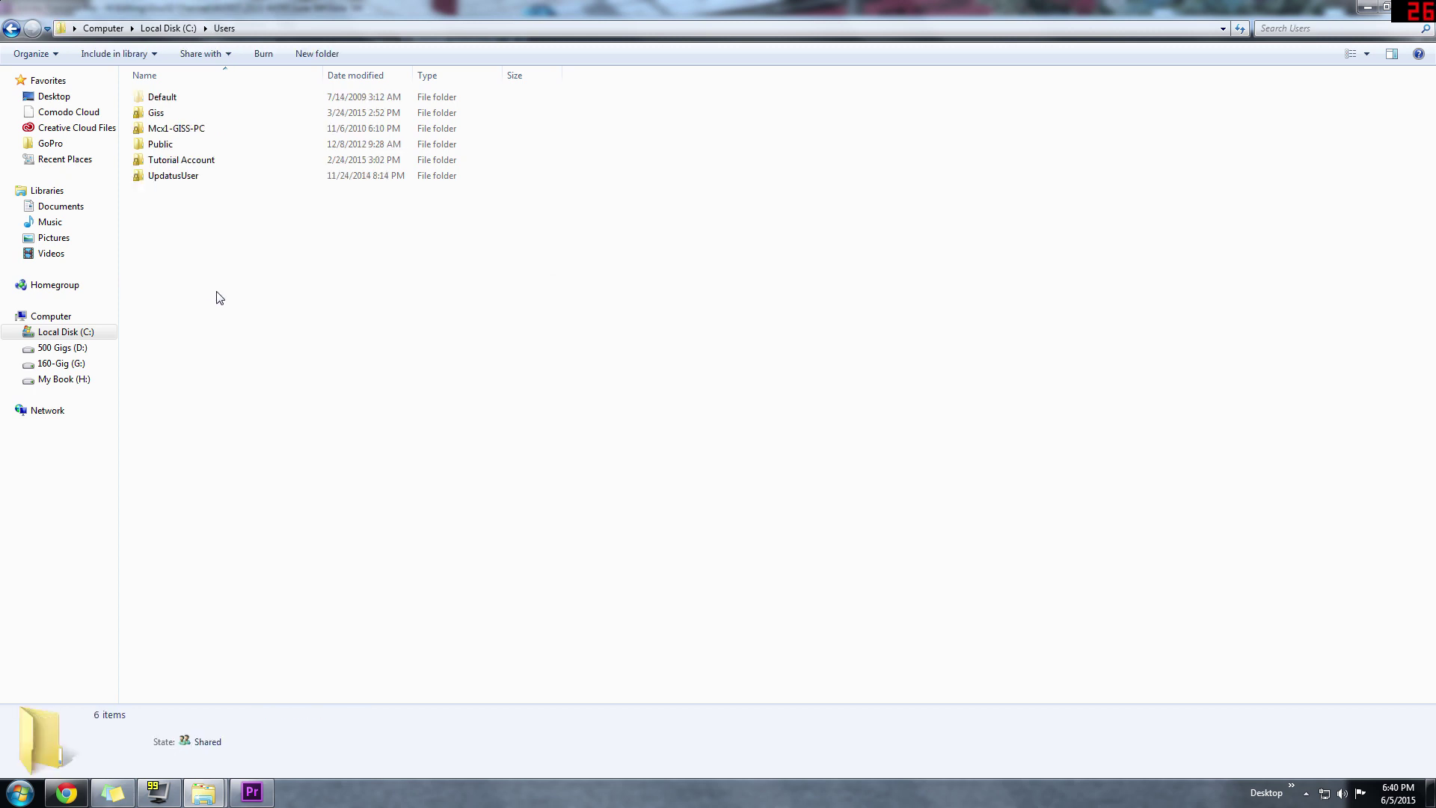
pyautogui.moveTo(196, 119)
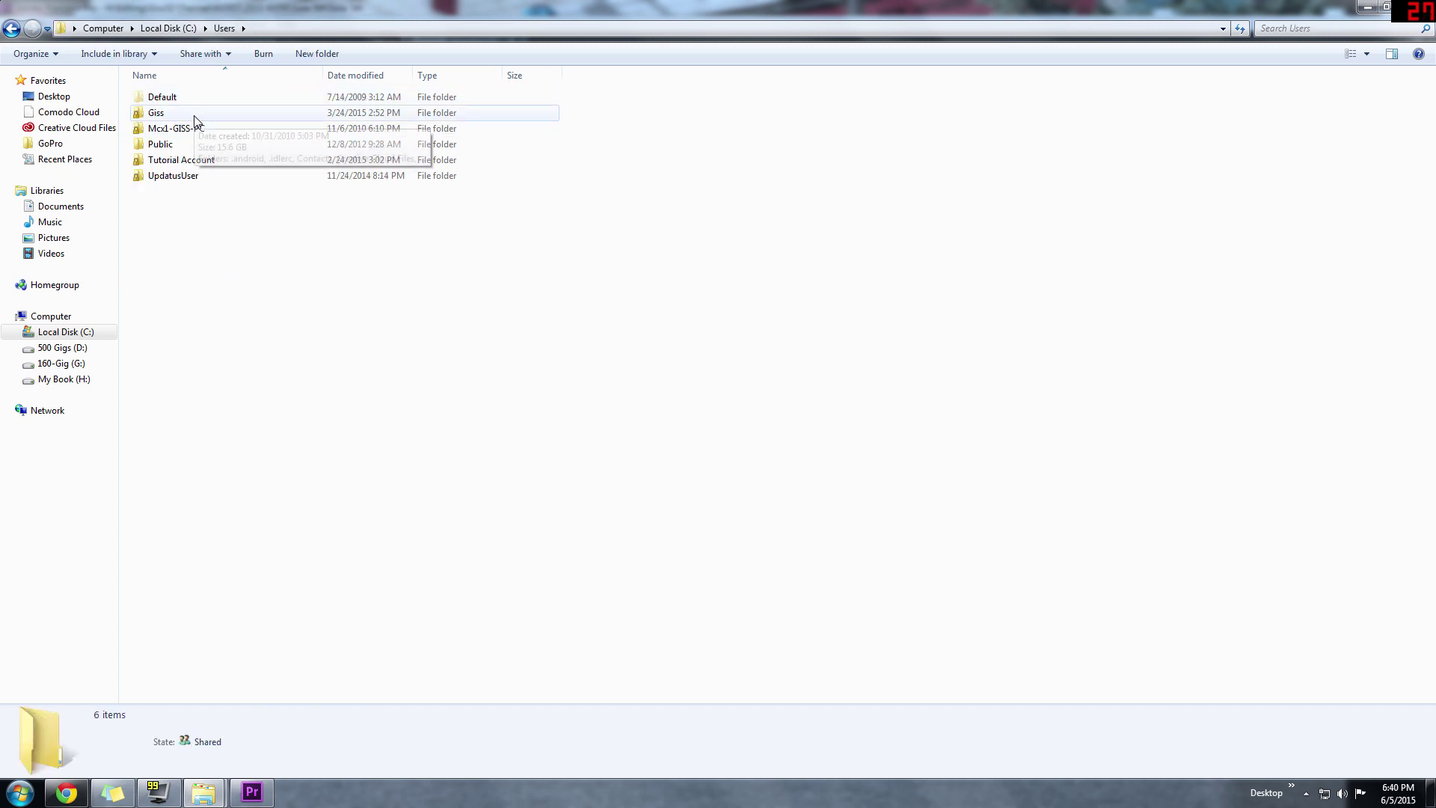
pyautogui.doubleClick(194, 116)
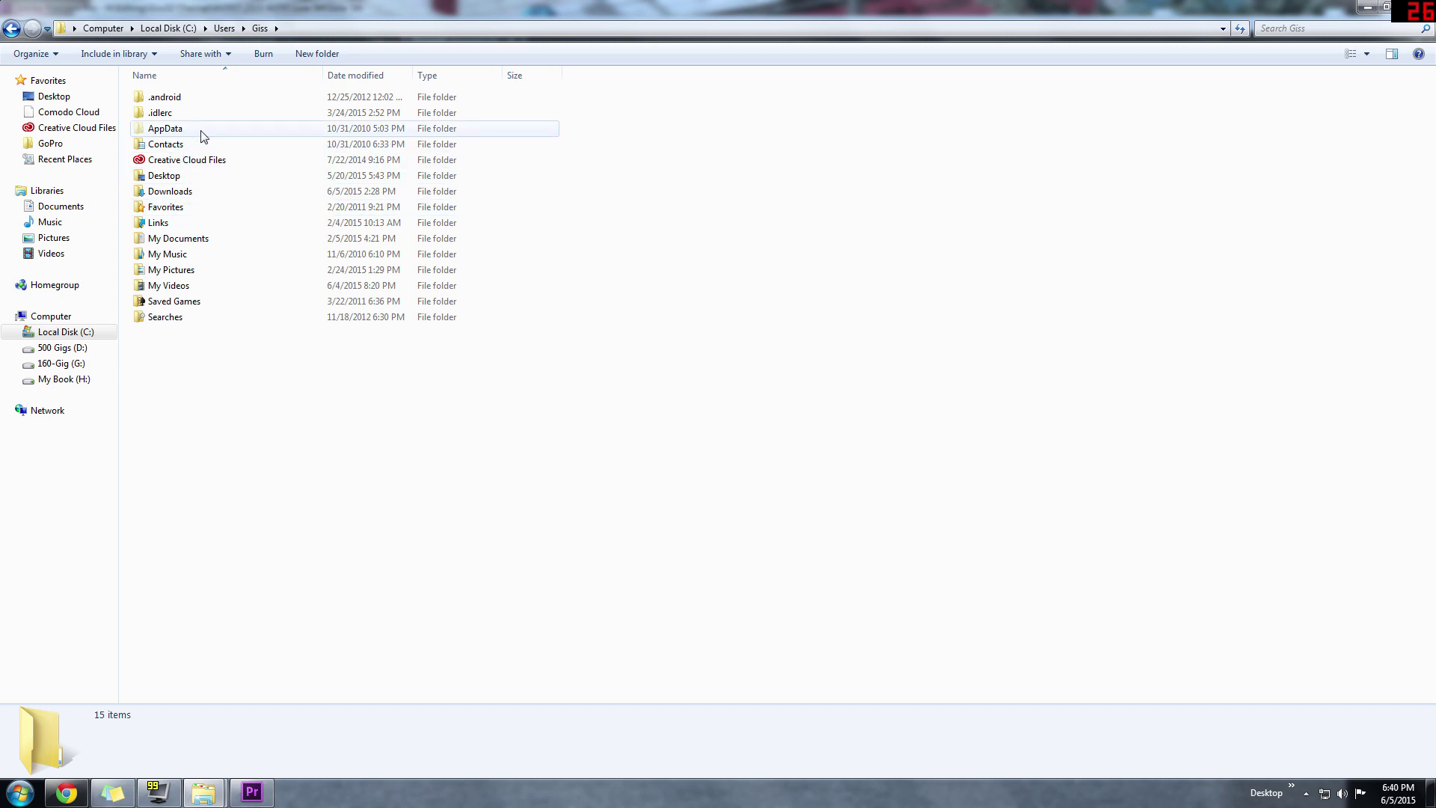
# Inspect the profile folder's properties, including its Sharing, Security and Previous Versions tabs.
pyautogui.rightClick(242, 391)
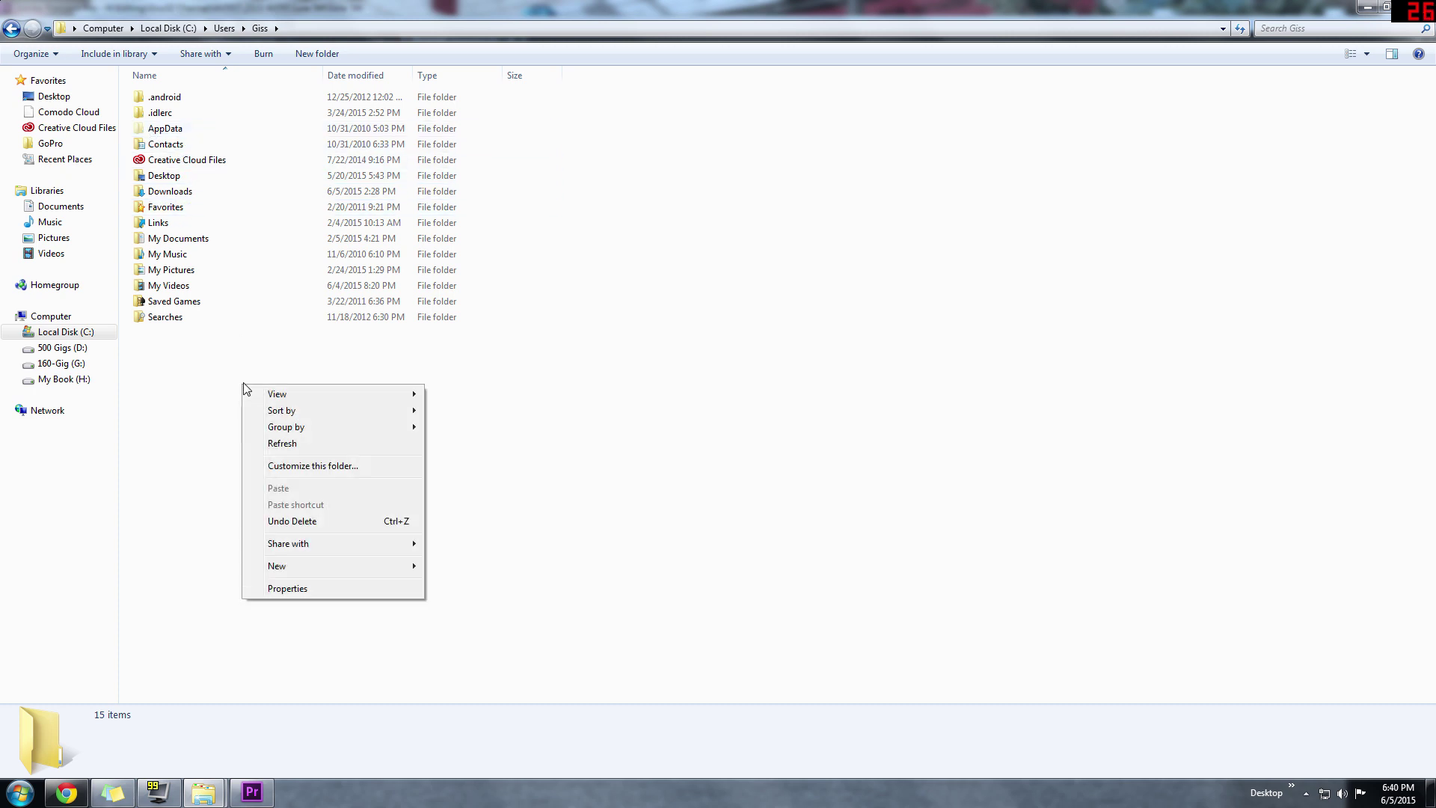
pyautogui.click(292, 589)
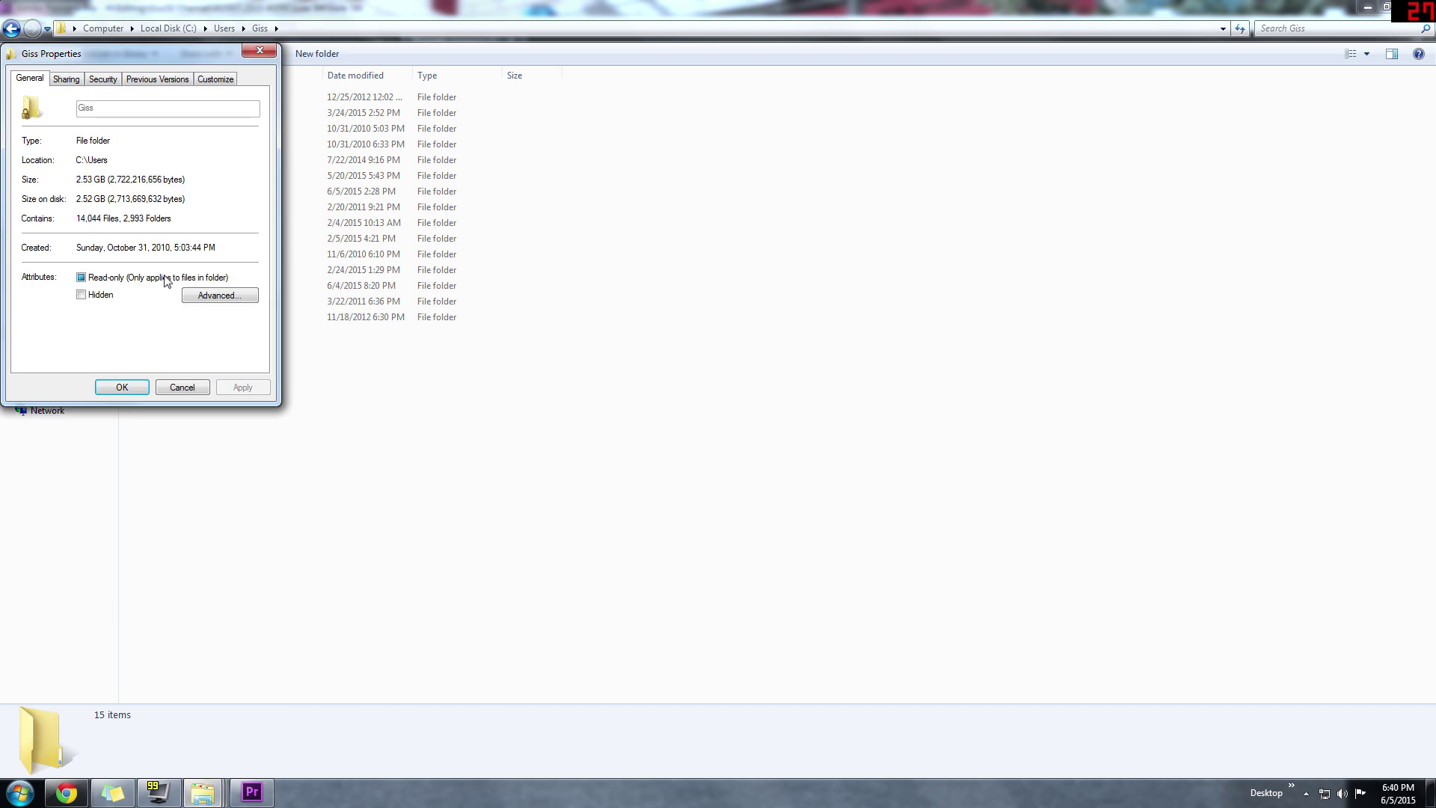
pyautogui.click(258, 53)
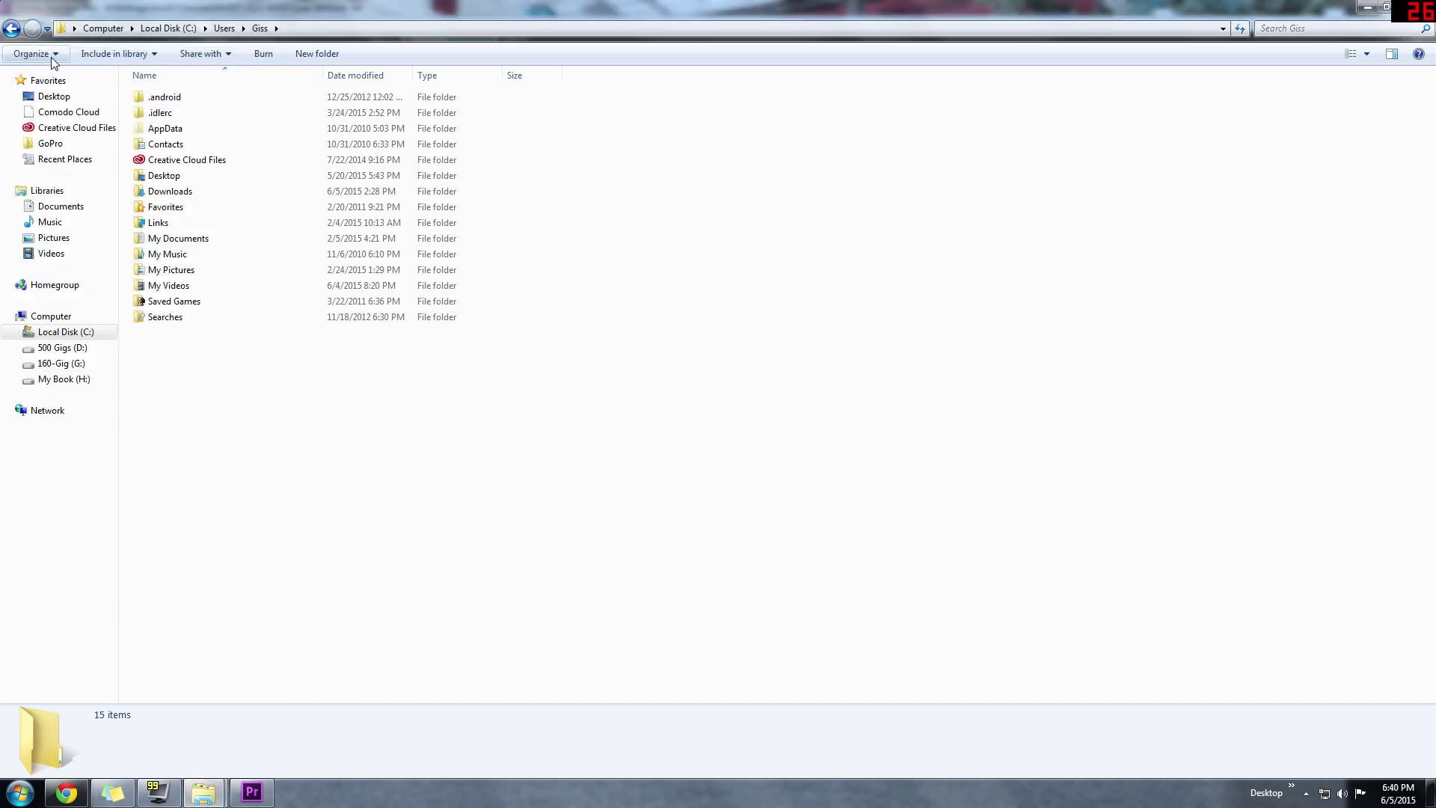
pyautogui.click(53, 56)
pyautogui.click(64, 274)
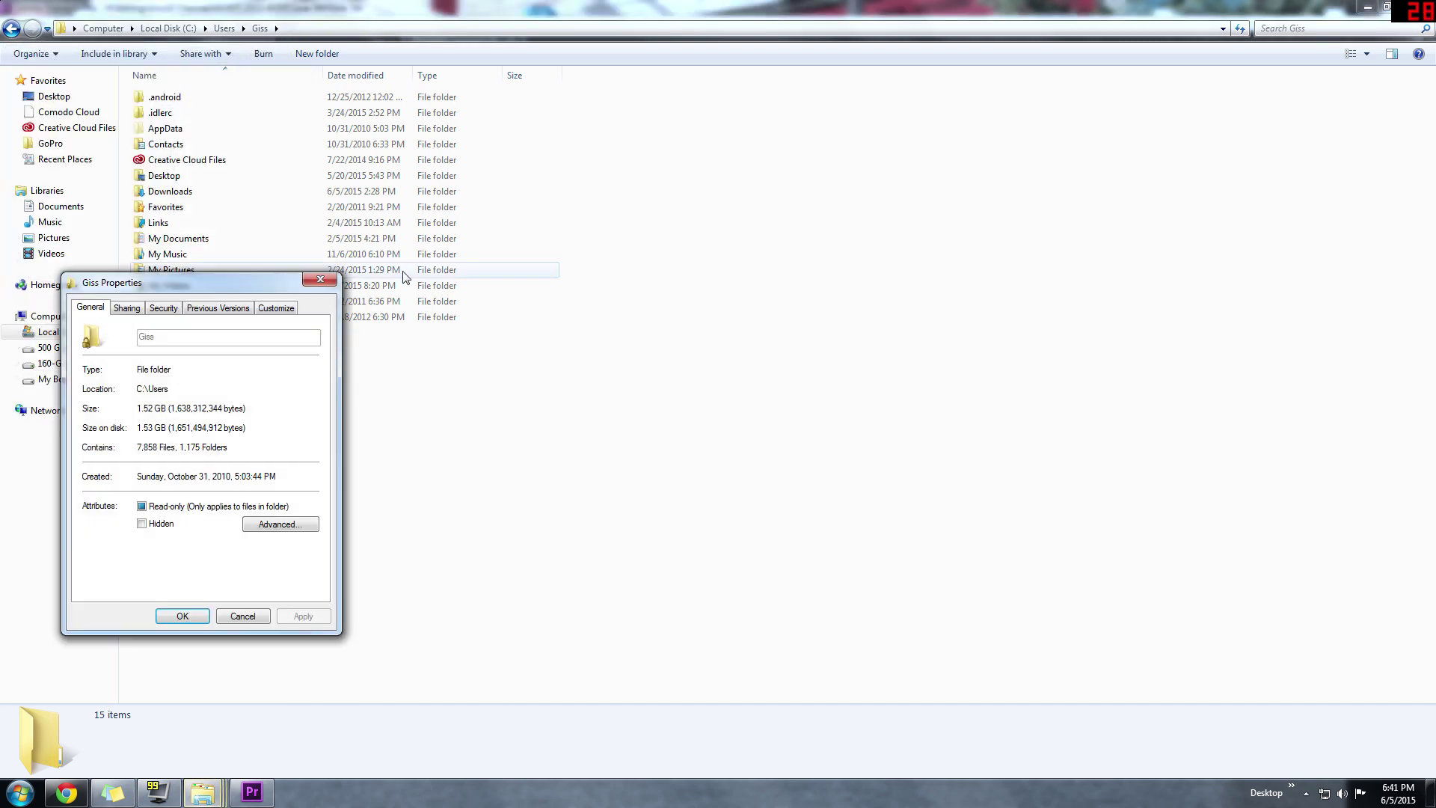
pyautogui.click(136, 309)
pyautogui.click(161, 308)
pyautogui.click(217, 309)
pyautogui.click(306, 278)
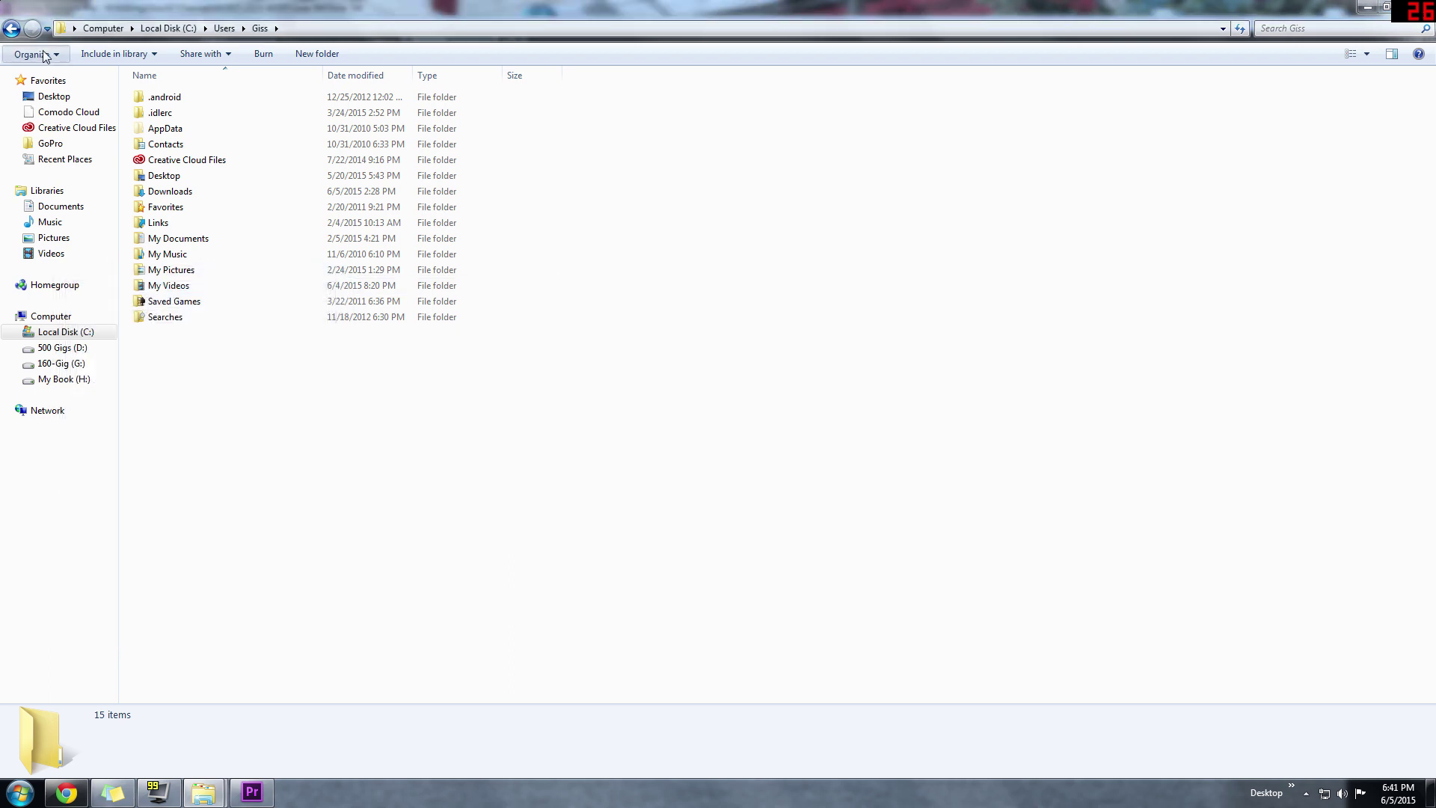
# In Folder and search options, enable showing hidden files, folders and drives.
pyautogui.click(46, 53)
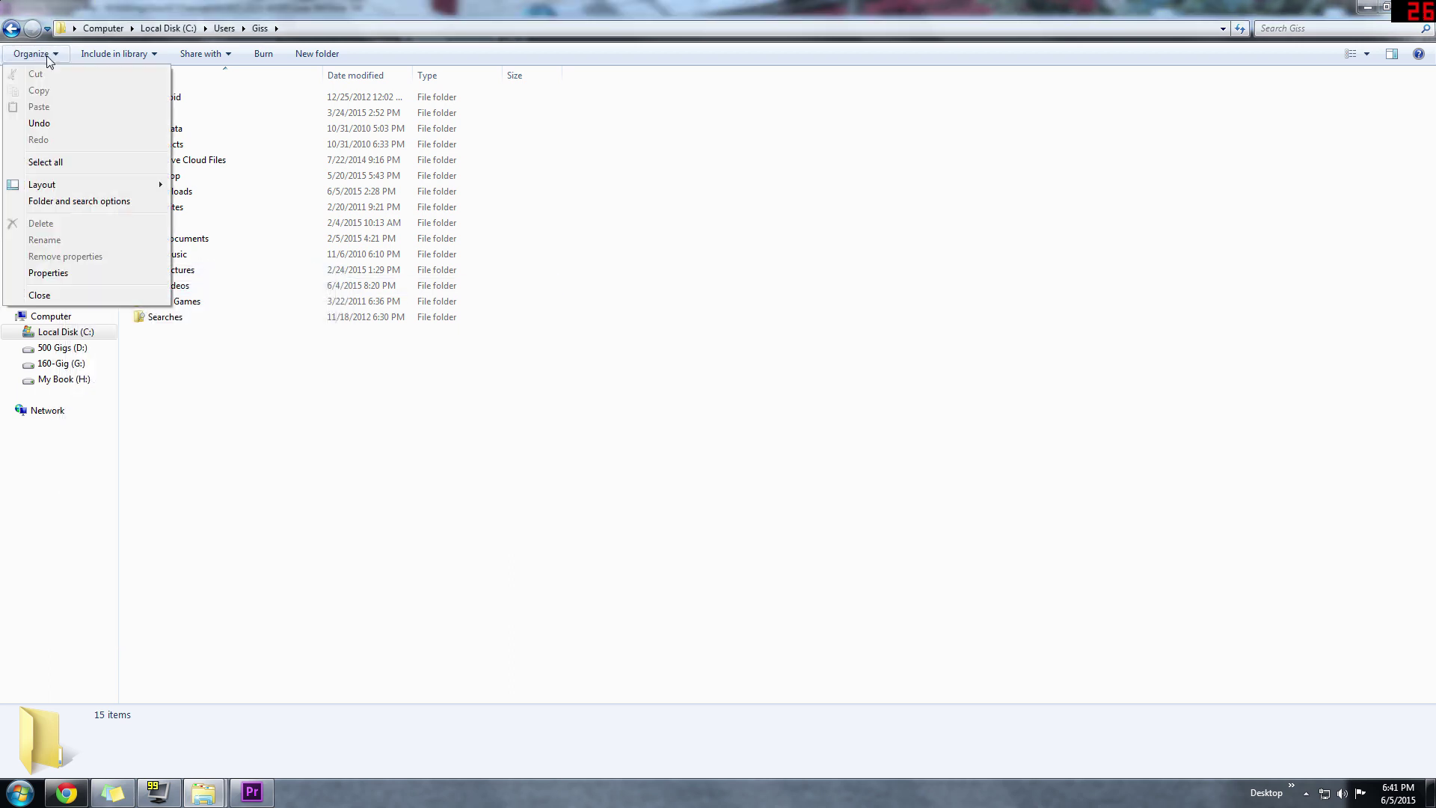
pyautogui.click(73, 205)
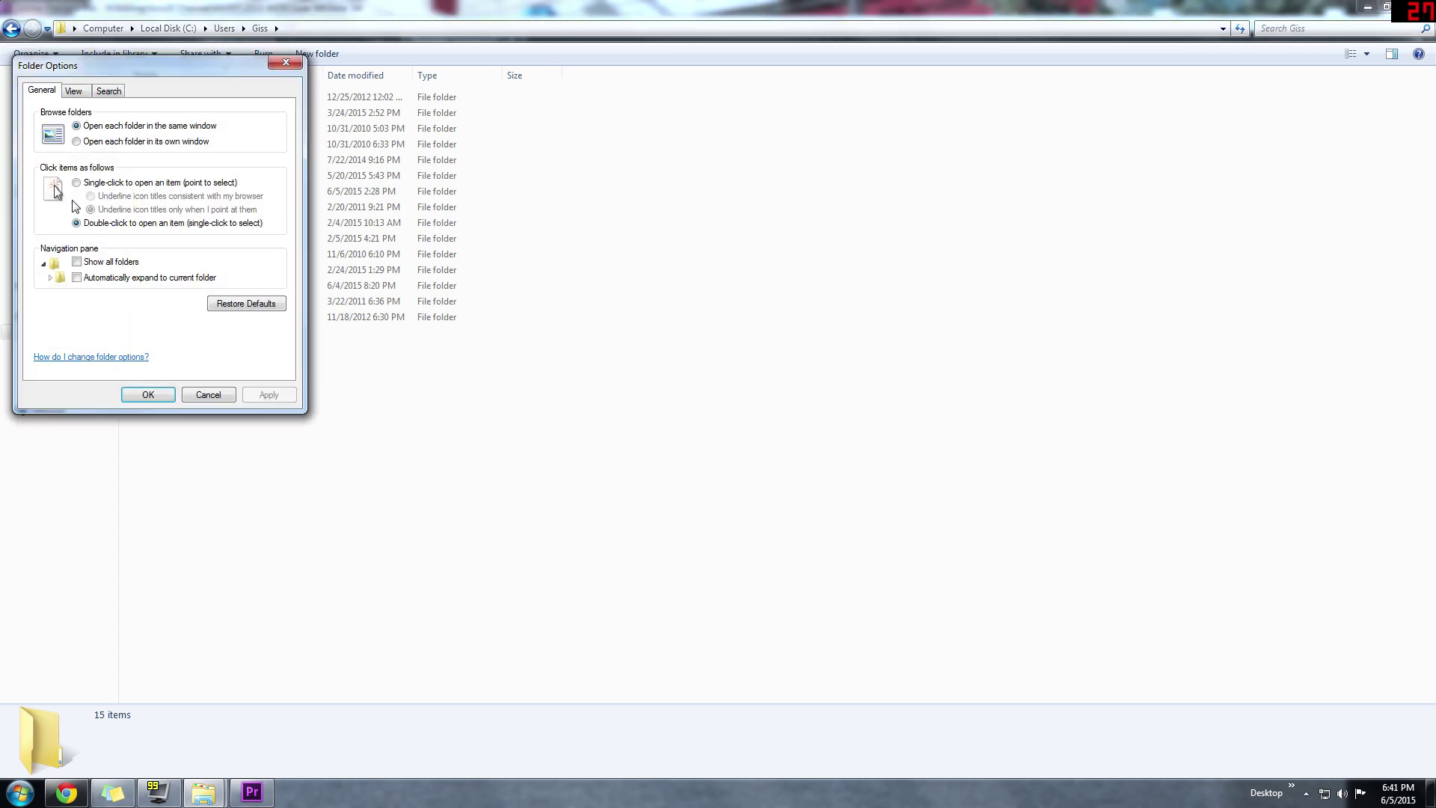
pyautogui.click(74, 90)
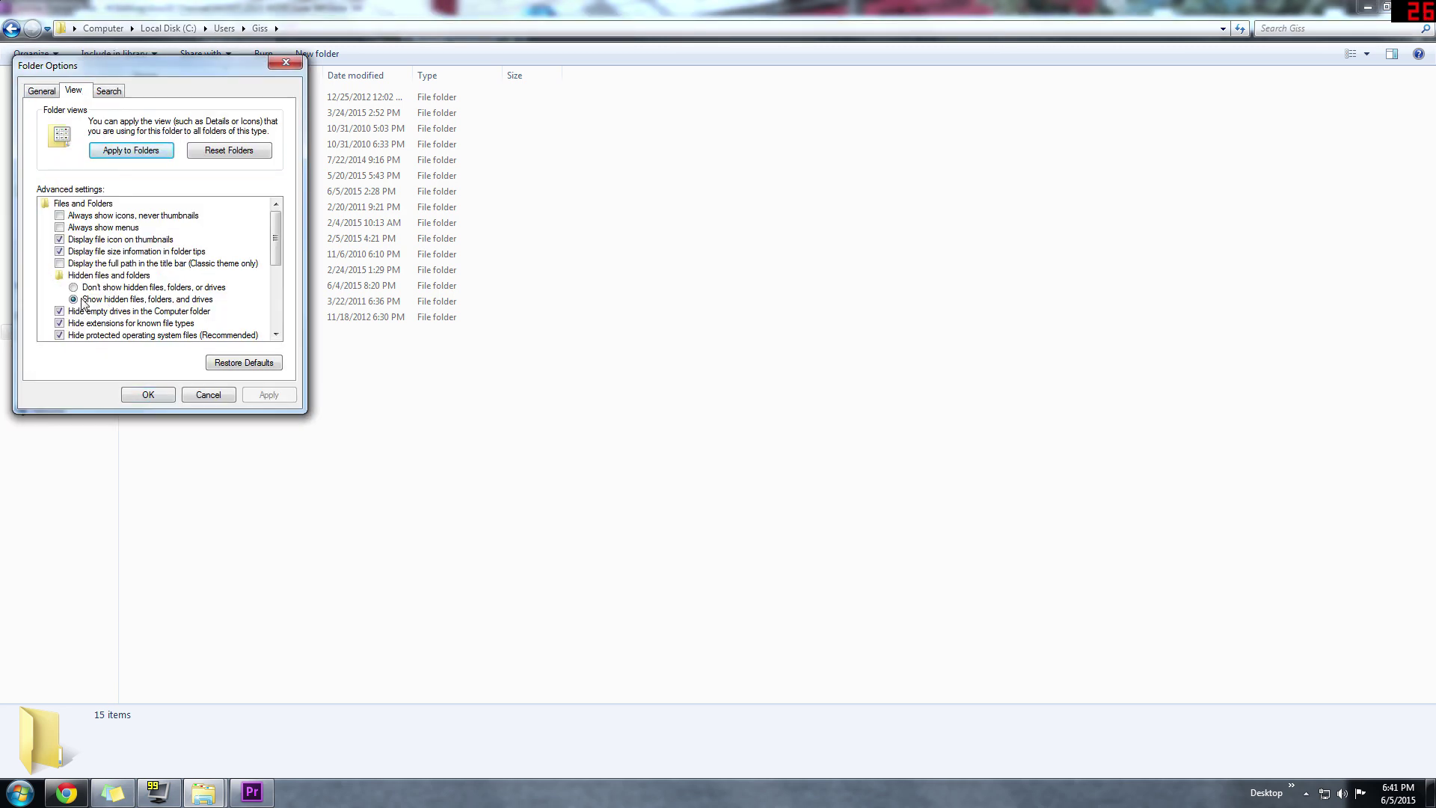
pyautogui.click(153, 398)
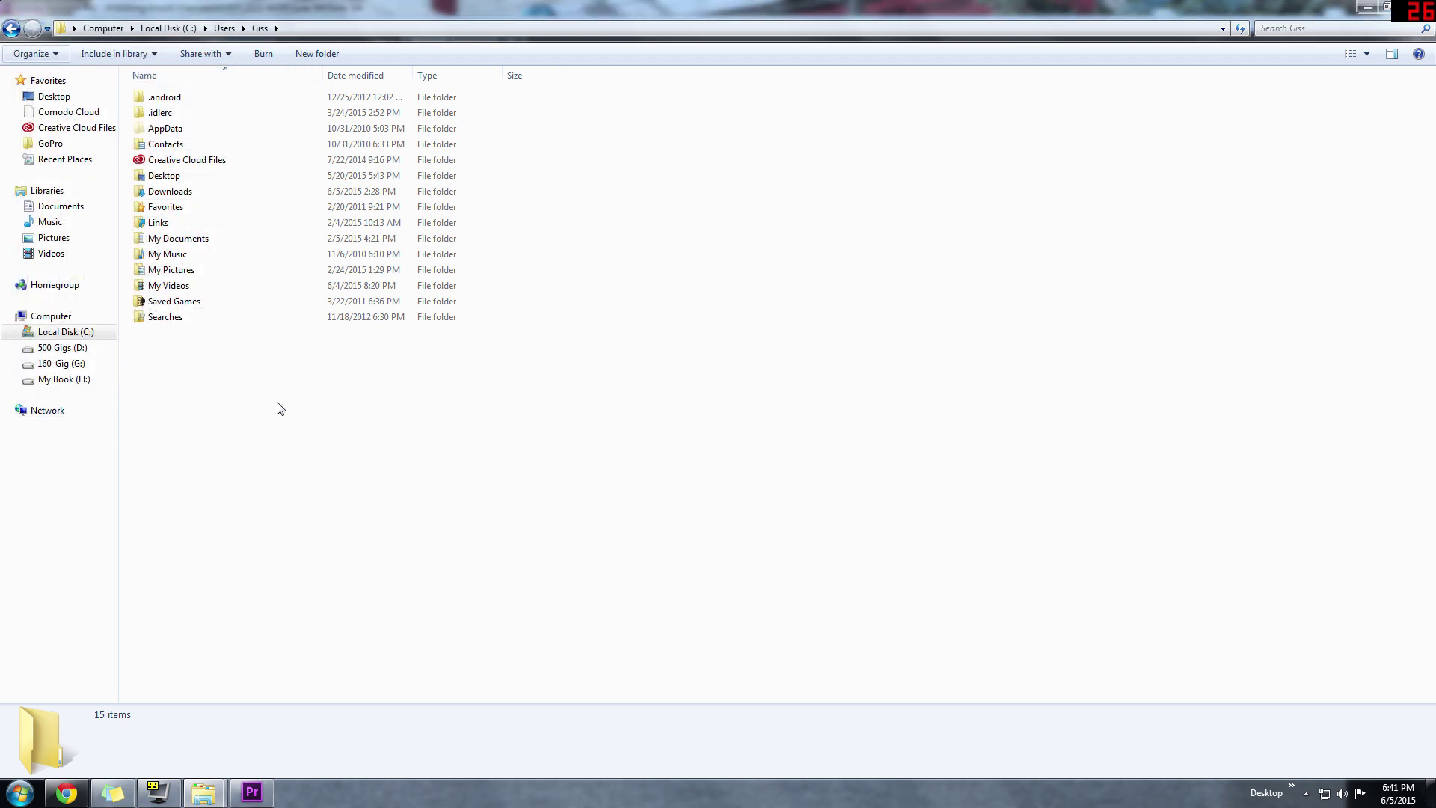
# Open AppData > Roaming > Adobe > Common > Media Cache Files, listing 82,173 CFA files.
pyautogui.click(206, 133)
pyautogui.doubleClick(207, 132)
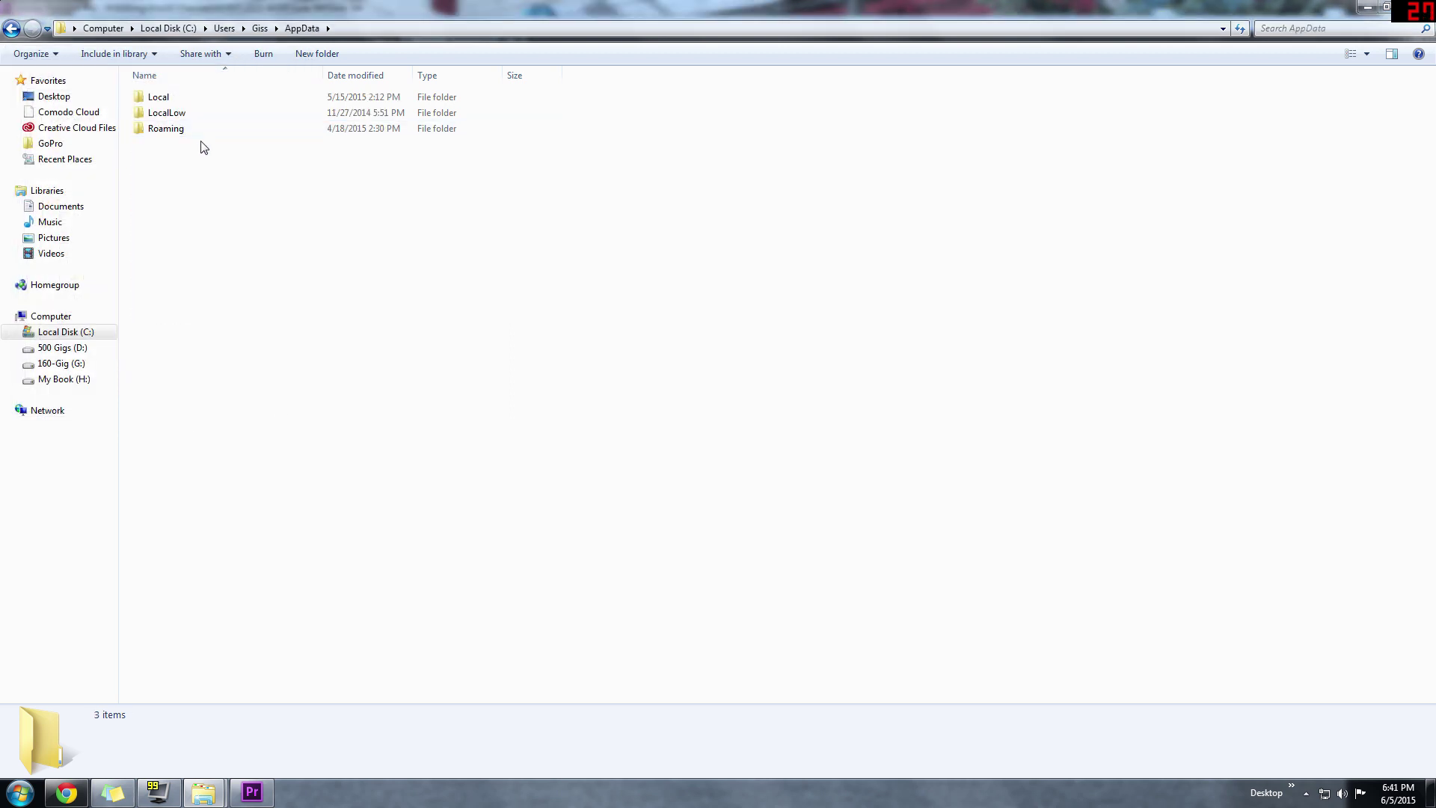
pyautogui.doubleClick(196, 132)
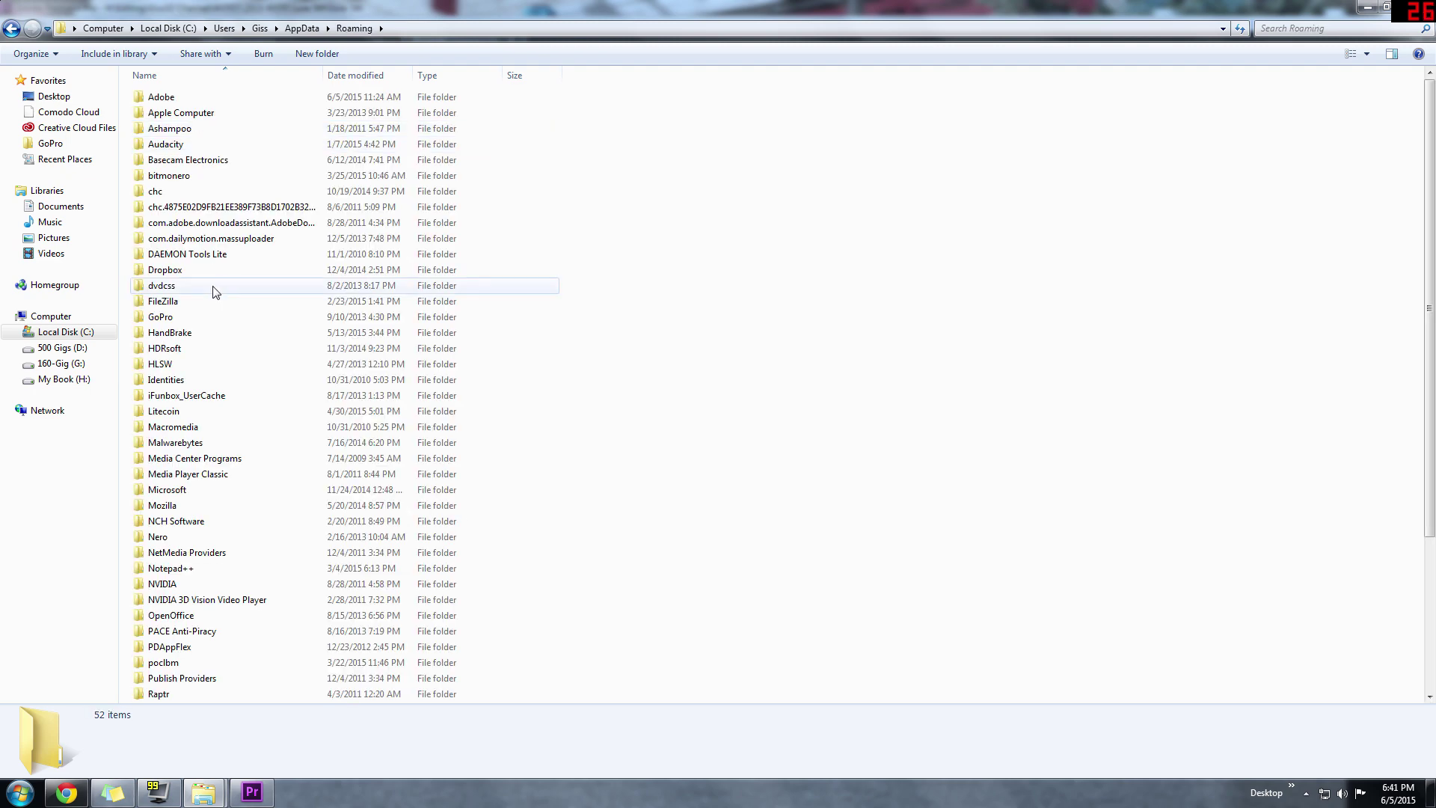
pyautogui.doubleClick(180, 98)
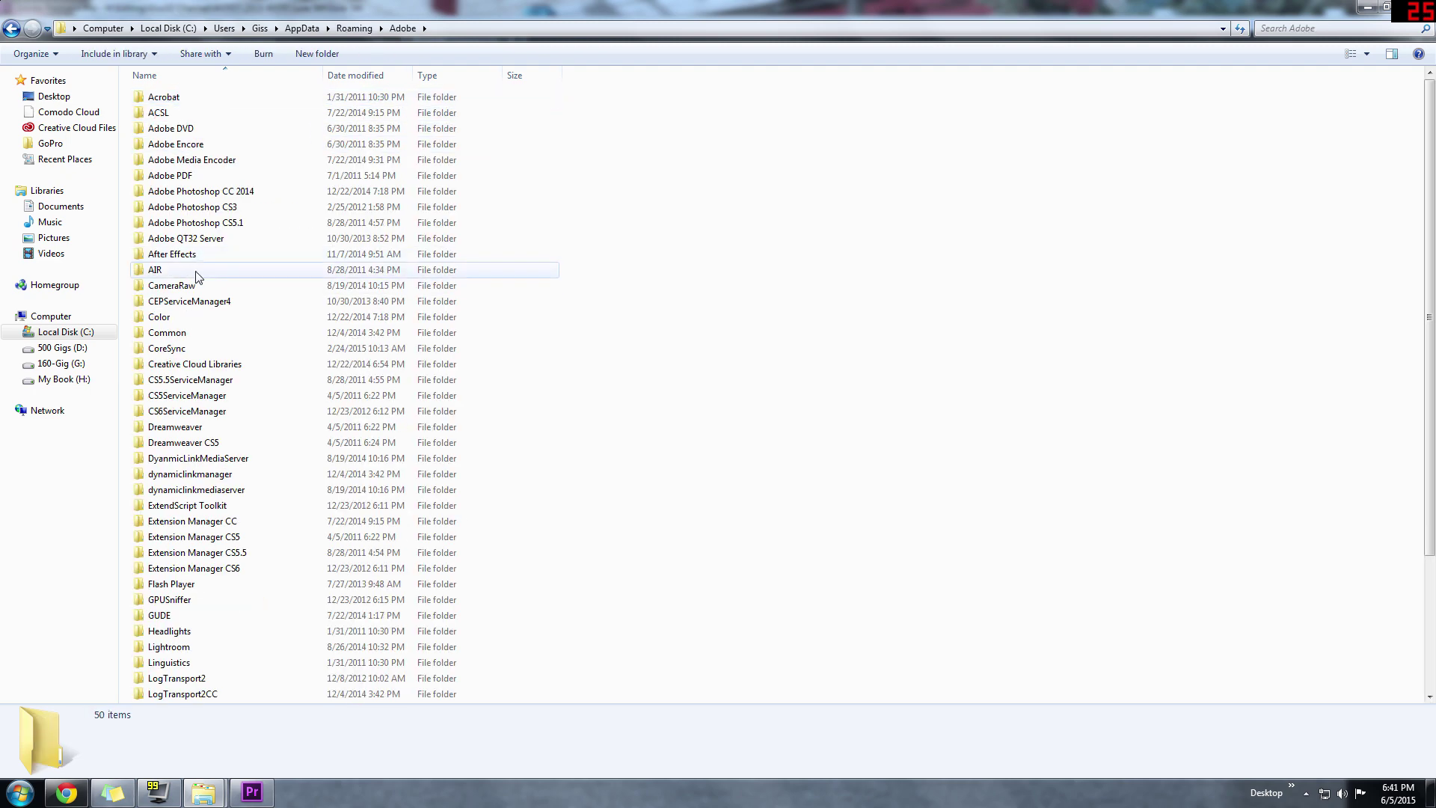
pyautogui.doubleClick(210, 340)
pyautogui.doubleClick(187, 145)
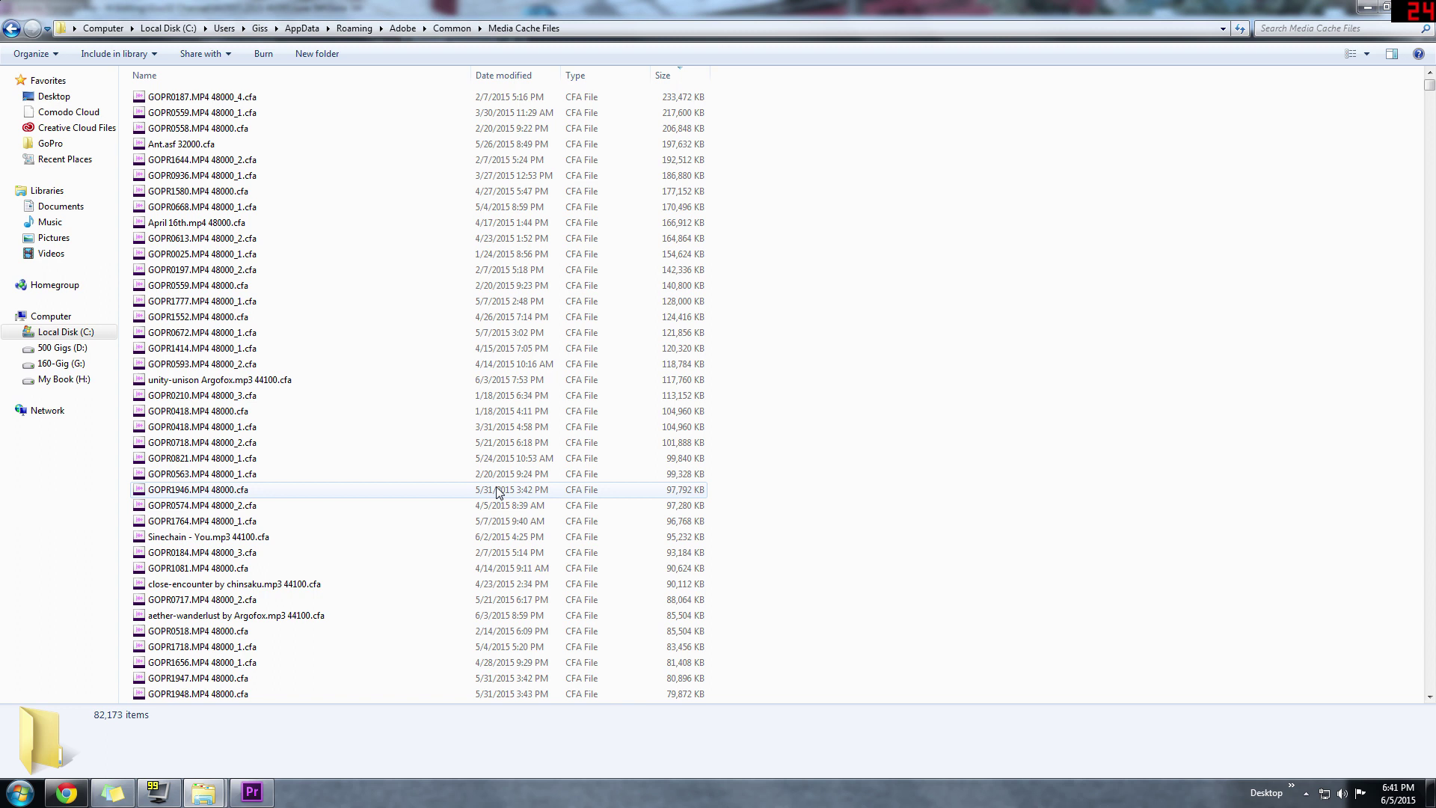
pyautogui.click(225, 99)
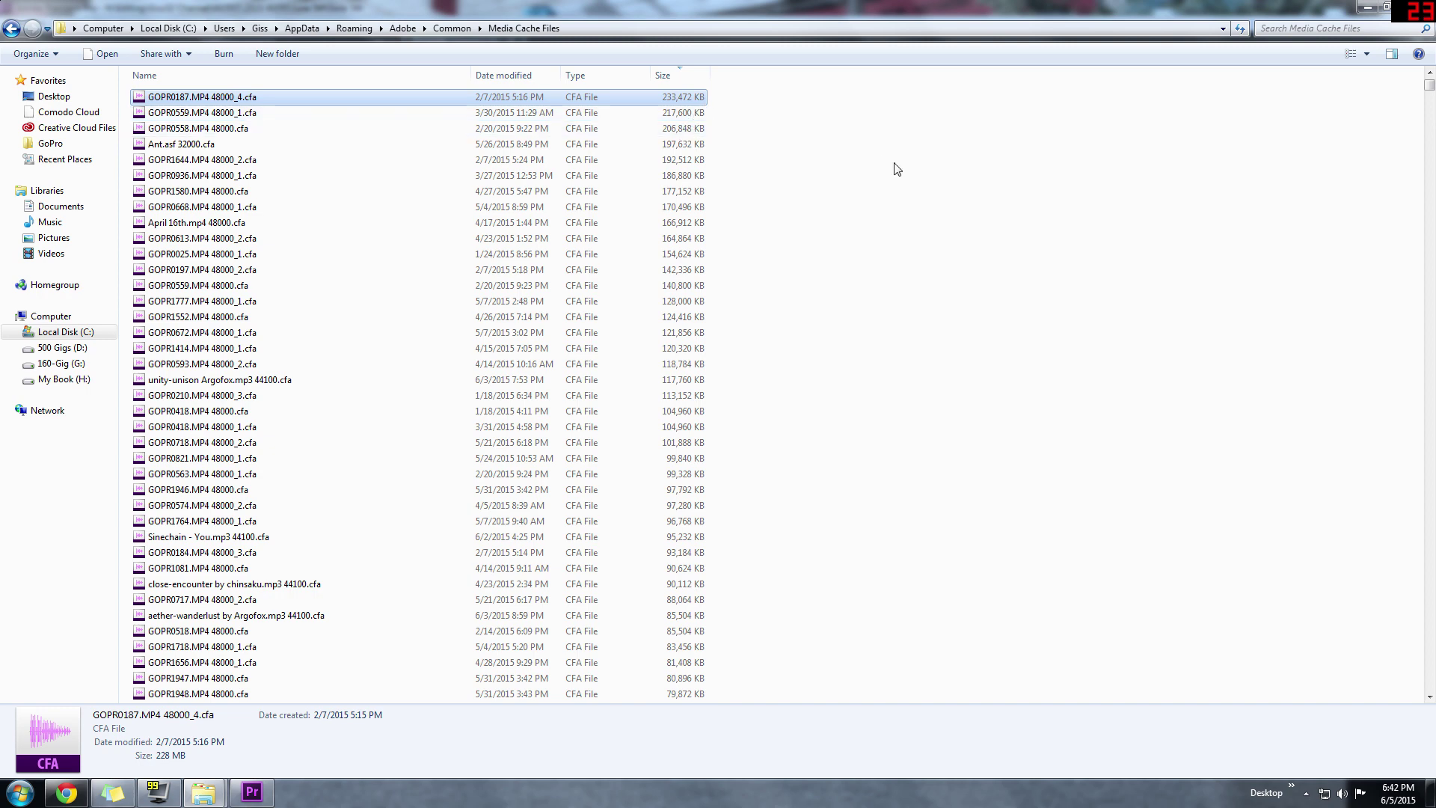
pyautogui.moveTo(1428, 91); pyautogui.dragTo(1266, 166)
# Go back to Common and check Media Cache Files' properties, which report 136 GB.
pyautogui.click(11, 28)
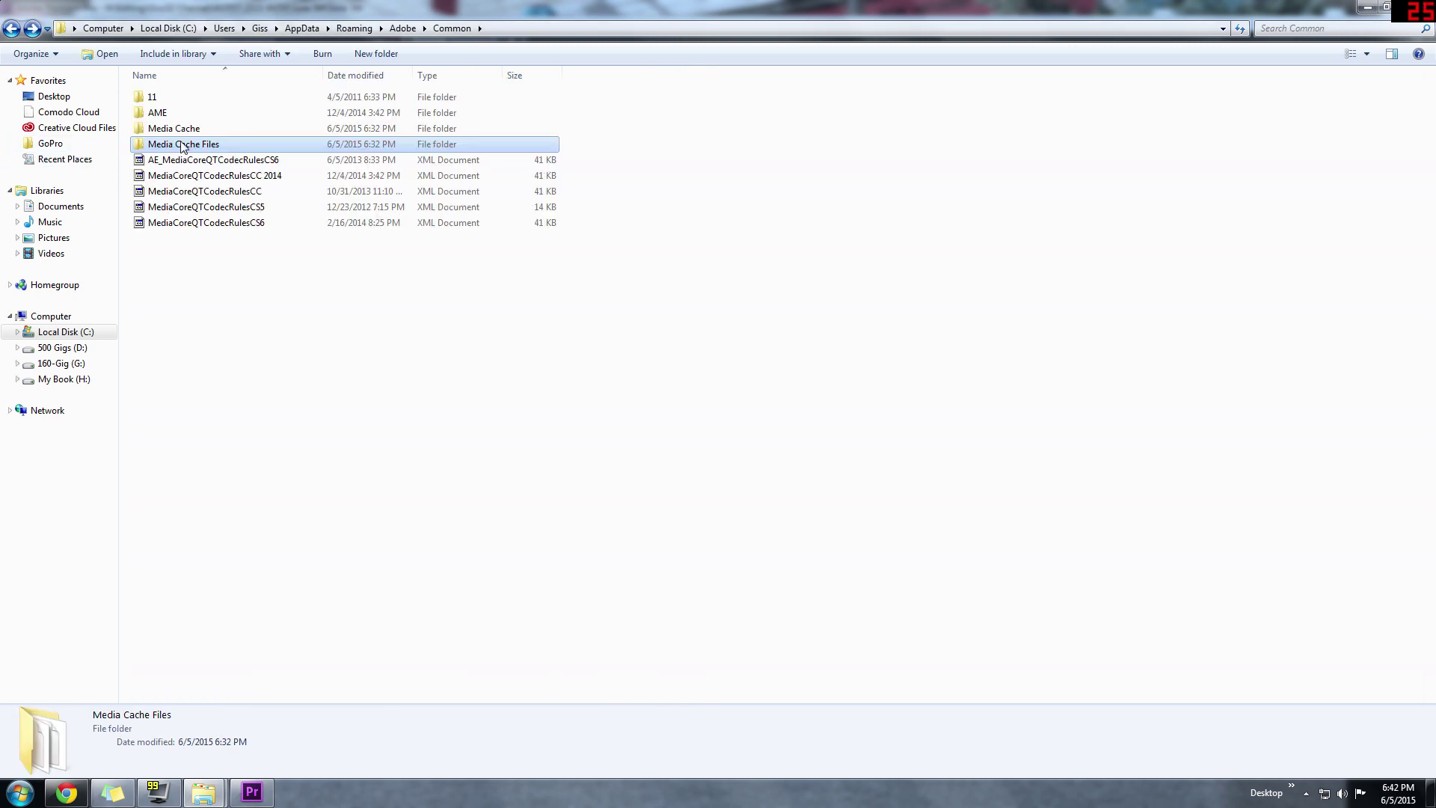
pyautogui.rightClick(191, 144)
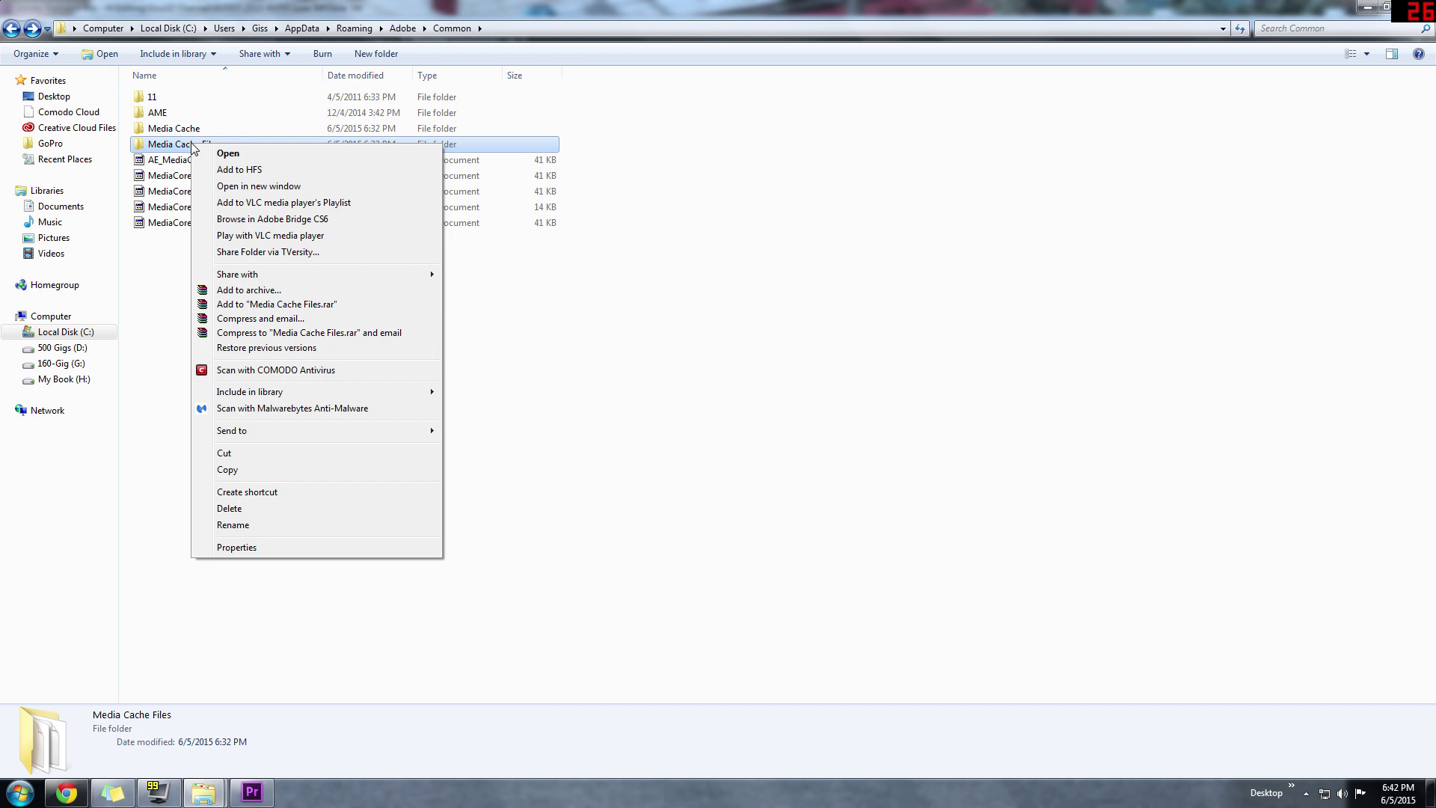
pyautogui.click(237, 547)
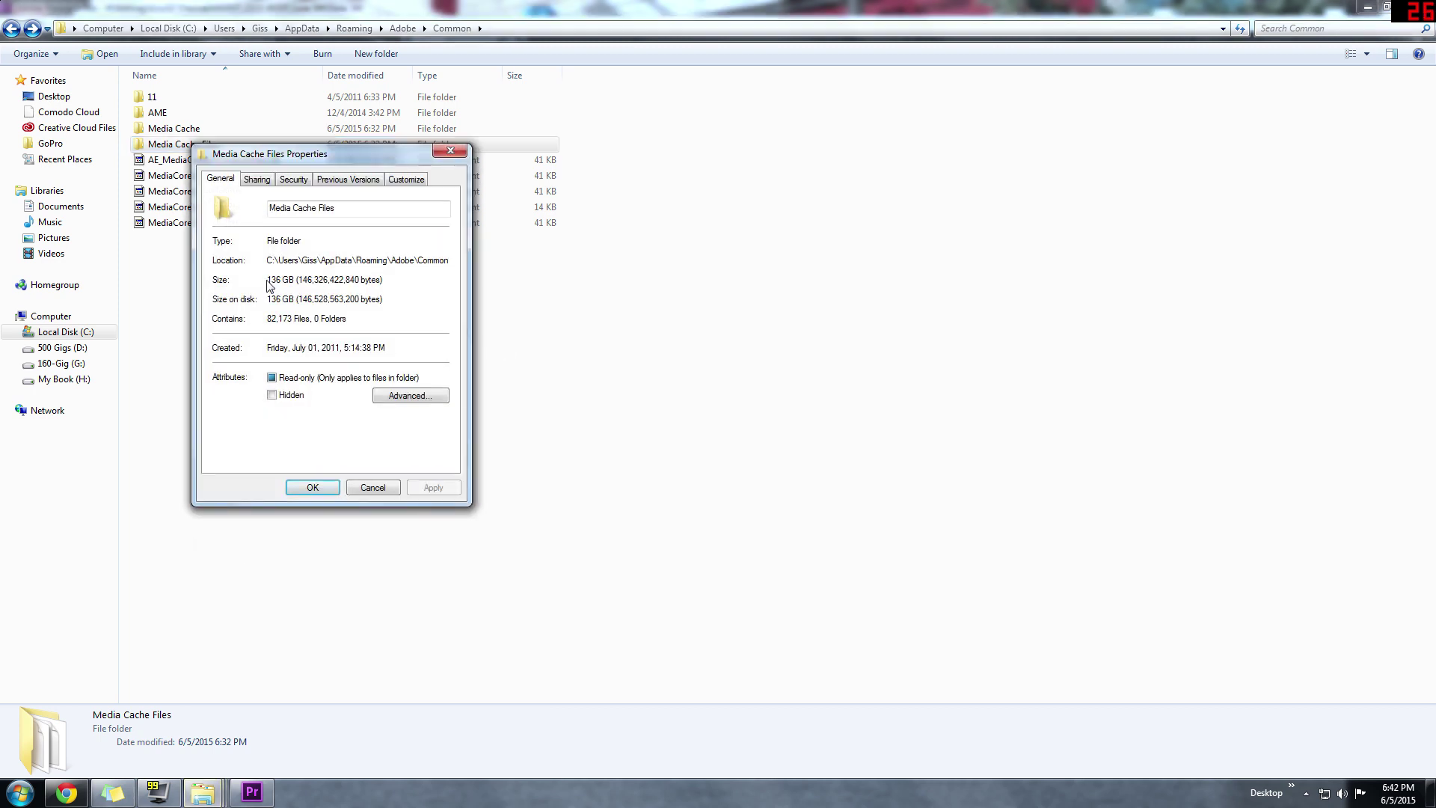
pyautogui.moveTo(267, 279); pyautogui.dragTo(295, 279)
pyautogui.click(450, 151)
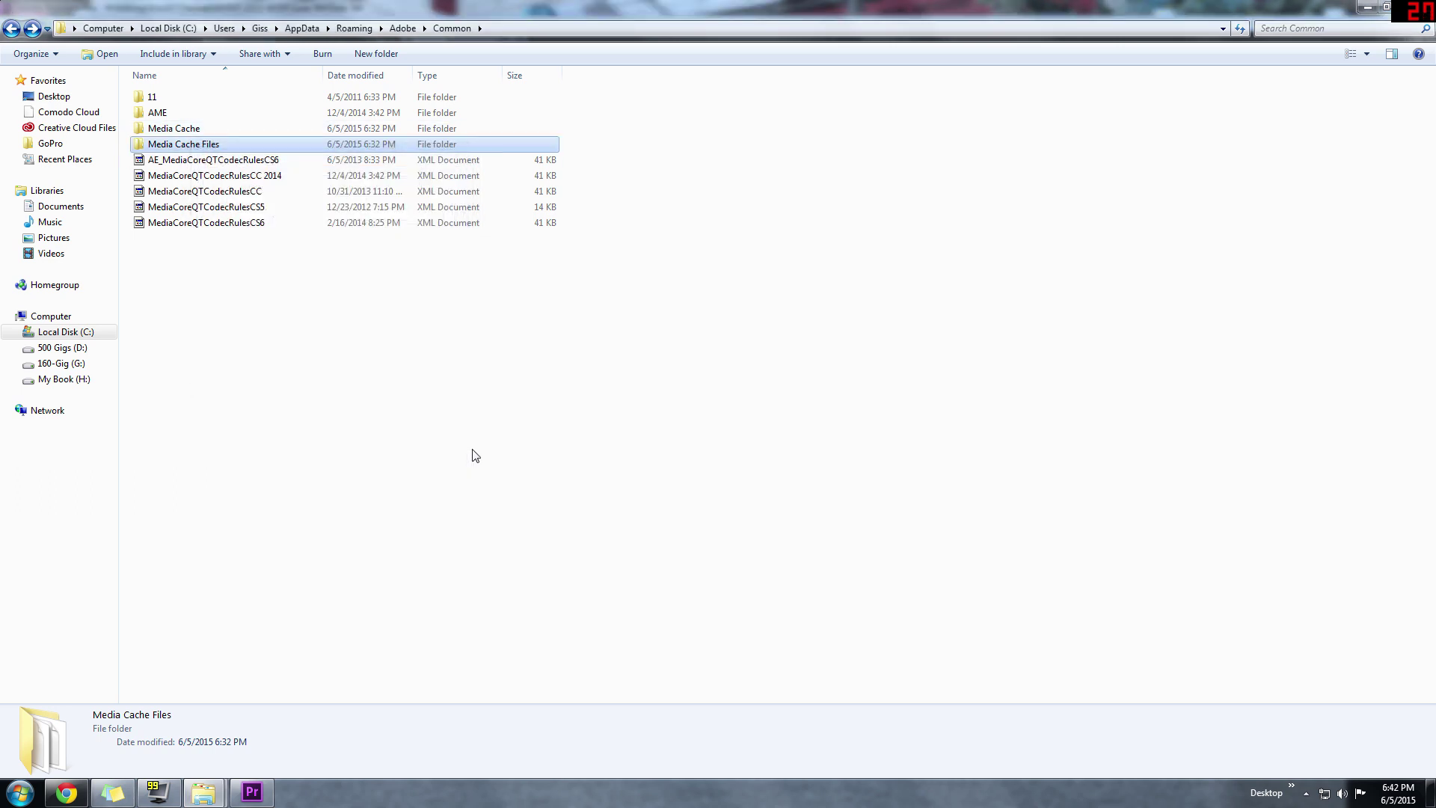
pyautogui.click(476, 455)
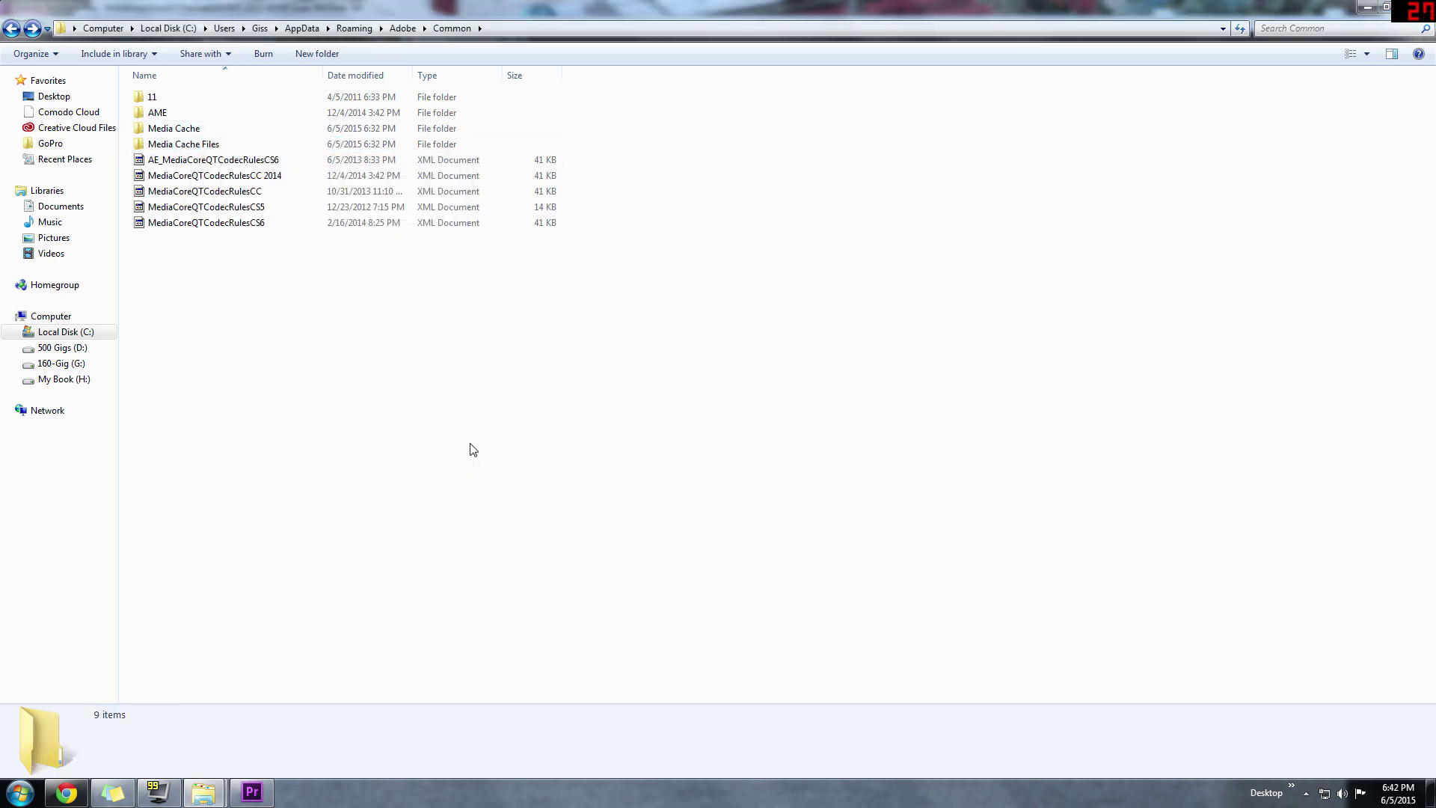